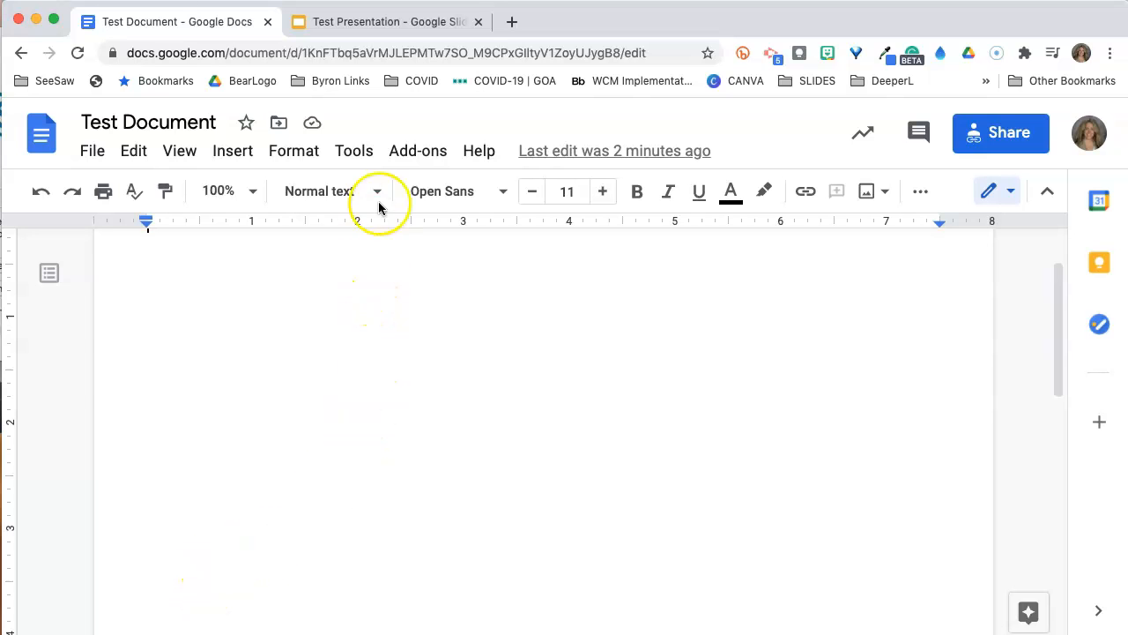
Step: Open Explore in the document and search for images of "mailbox"
click(366, 154)
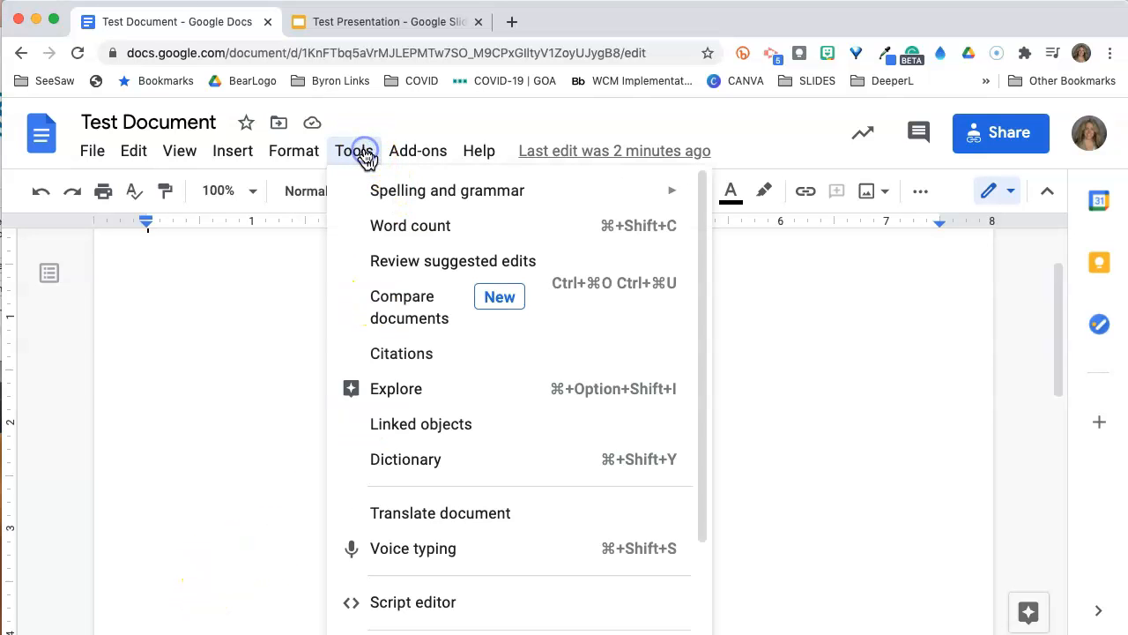
click(418, 370)
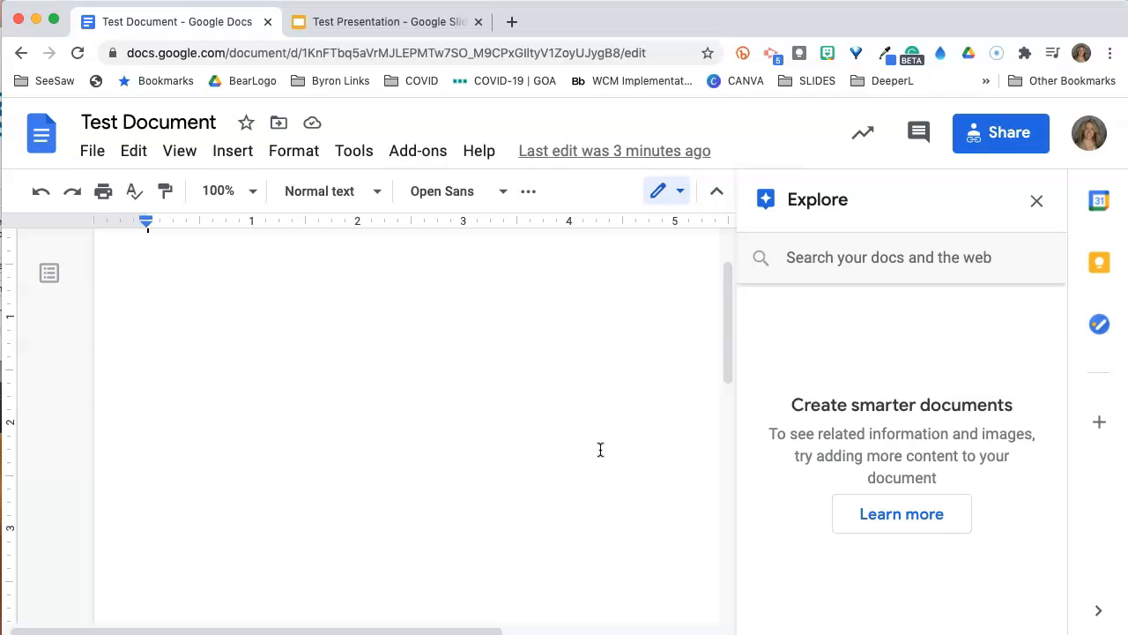
click(809, 265)
text(mailbox)
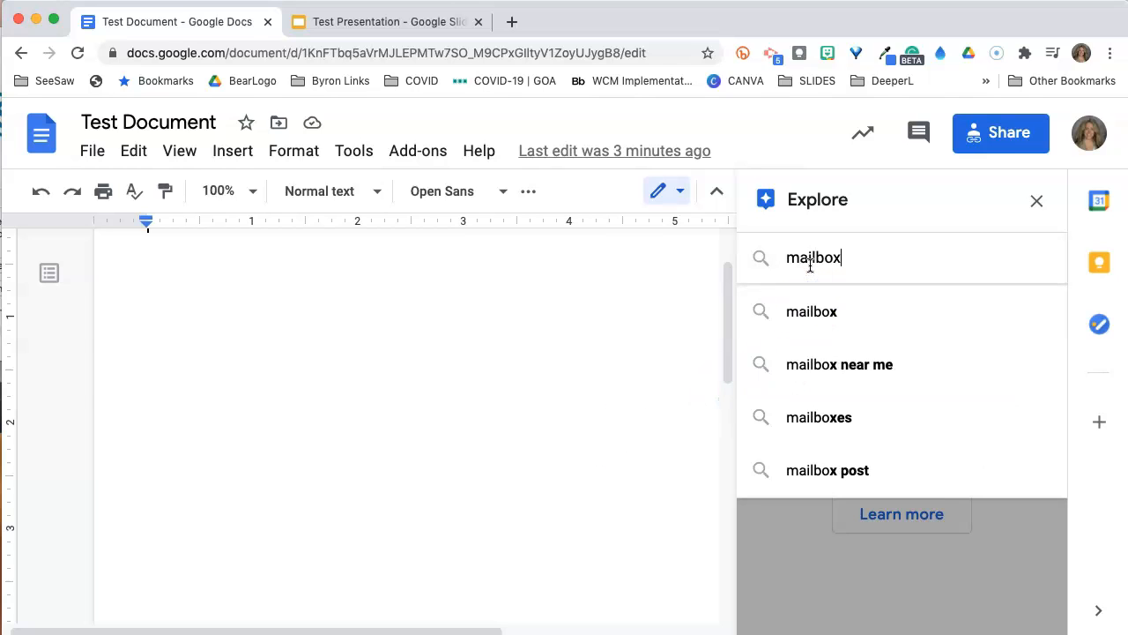
key(Return)
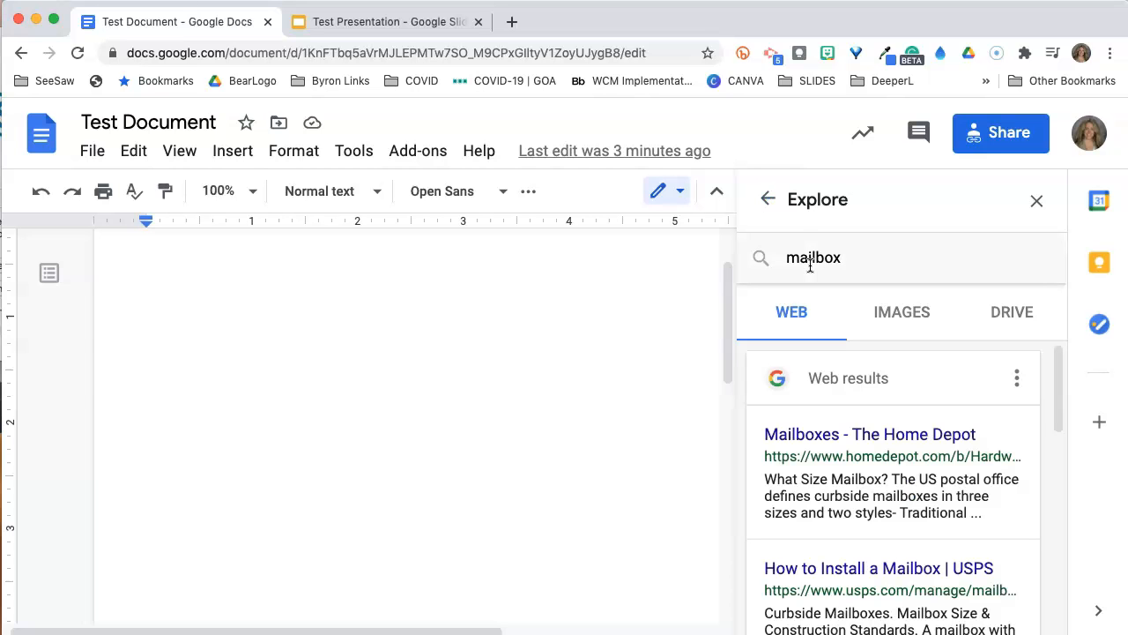
click(903, 314)
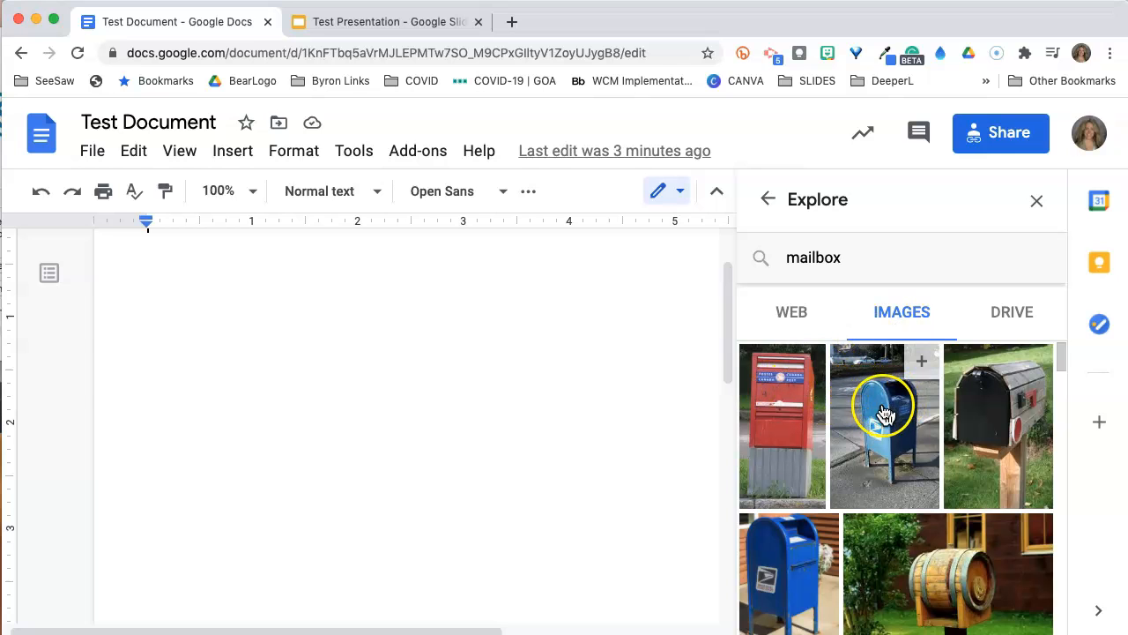
Step: Insert the blue USPS mailbox image from the Explore results into the document and close Explore
click(749, 413)
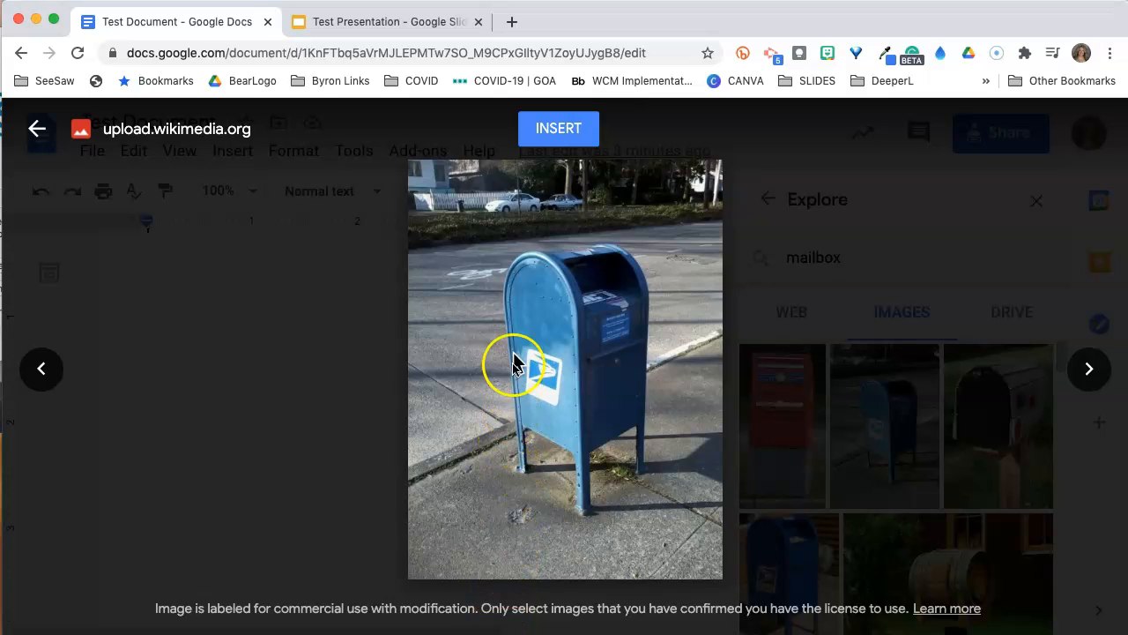
click(539, 127)
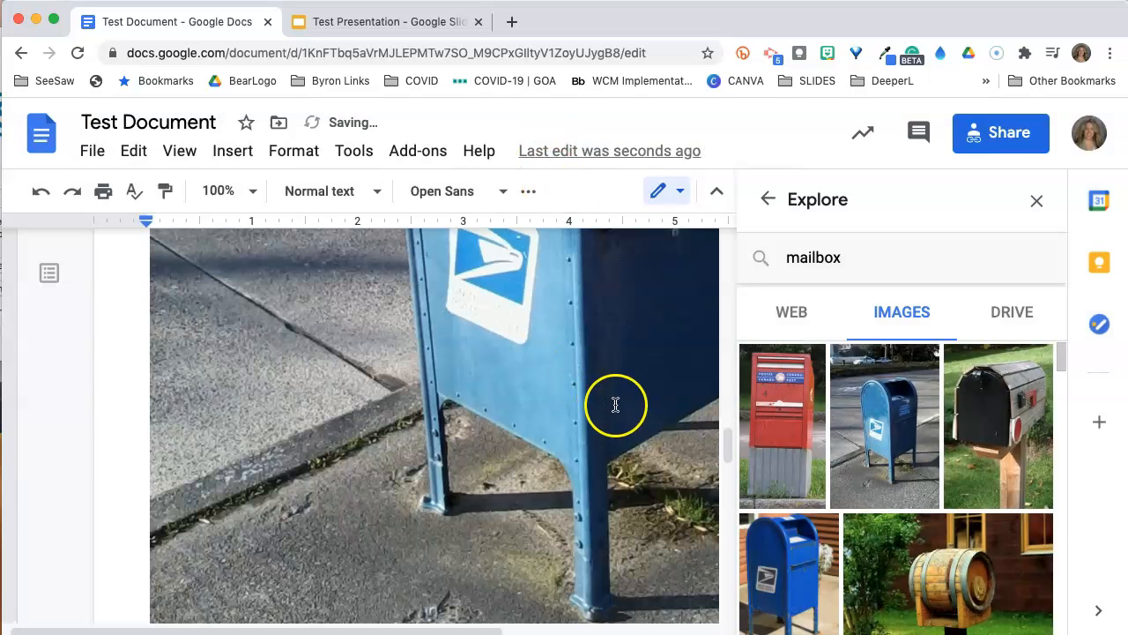
click(574, 394)
scroll(541, 458, down, 8)
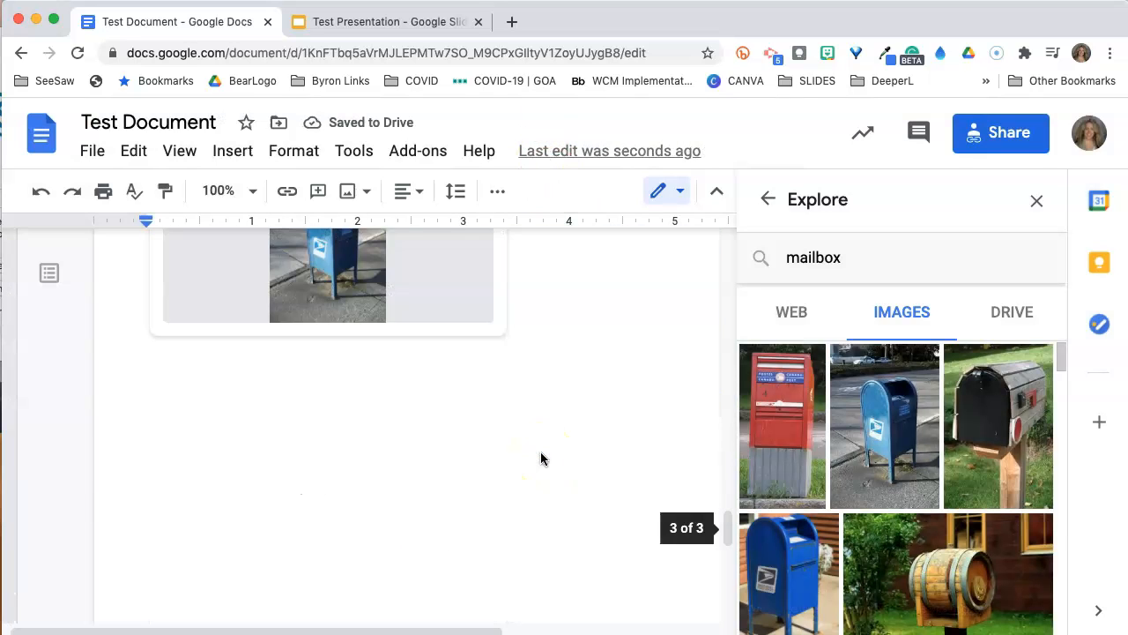
scroll(542, 459, up, 3)
scroll(542, 458, up, 1)
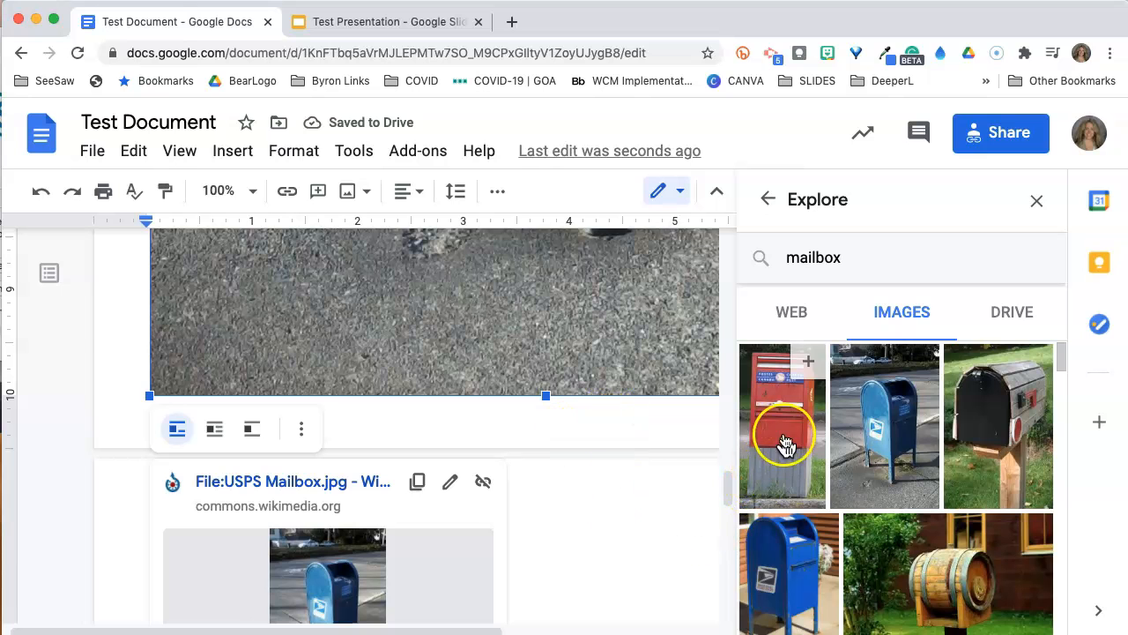
click(1036, 201)
Step: Scale the mailbox image down proportionally to about 2.7 inches wide and deselect it
drag(942, 394, 632, 178)
scroll(682, 357, up, 7)
scroll(686, 360, down, 8)
drag(781, 339, 486, 249)
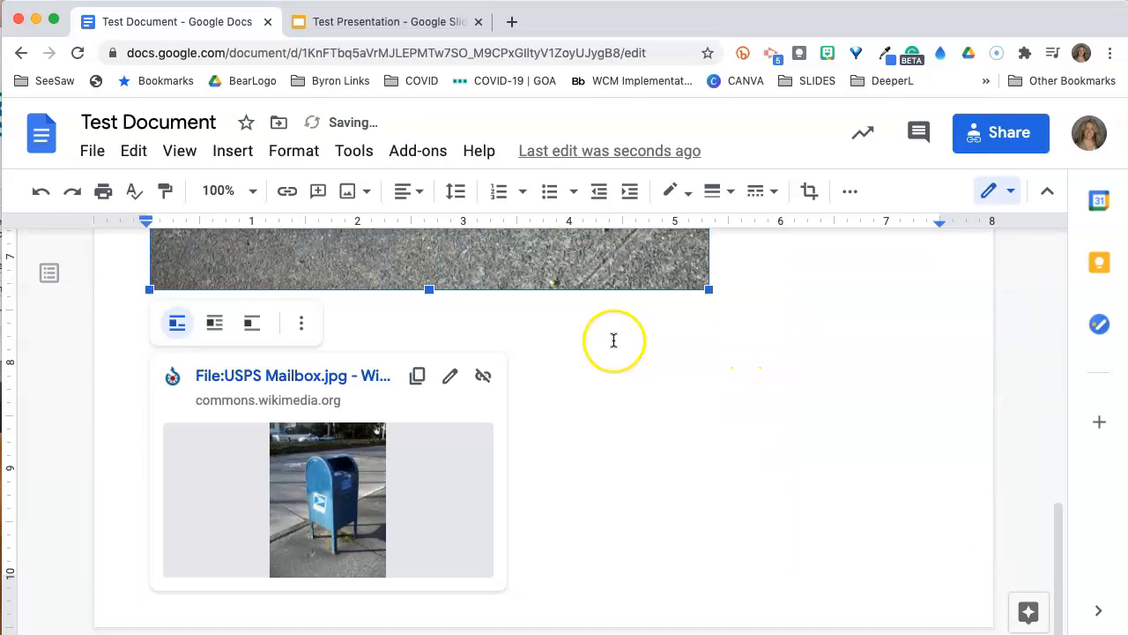
drag(708, 289, 414, 221)
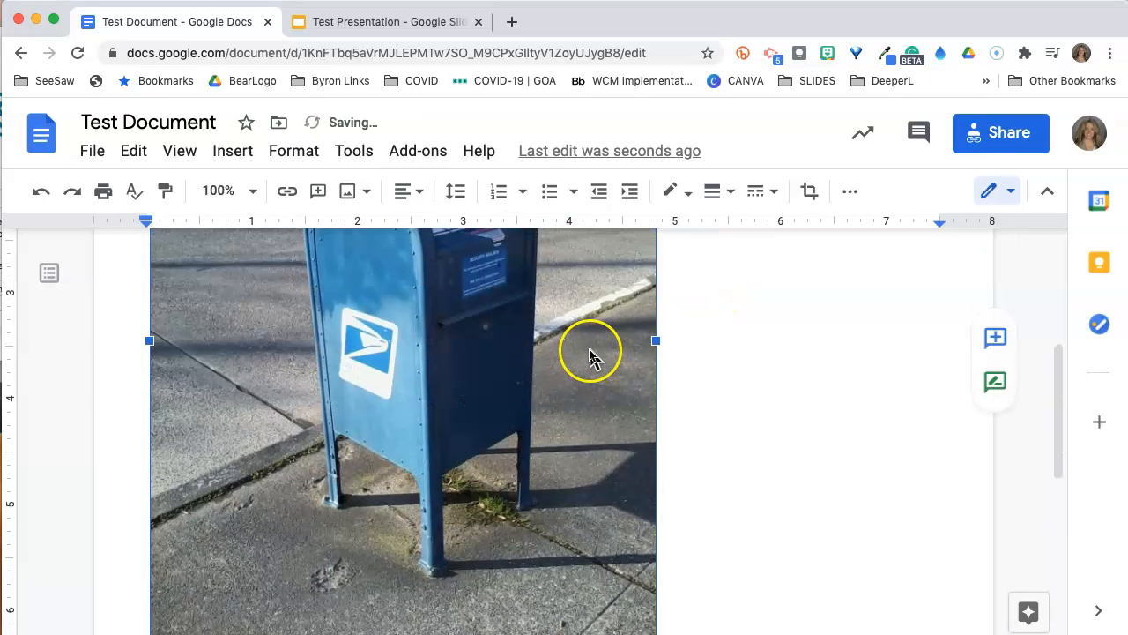
drag(653, 333, 374, 239)
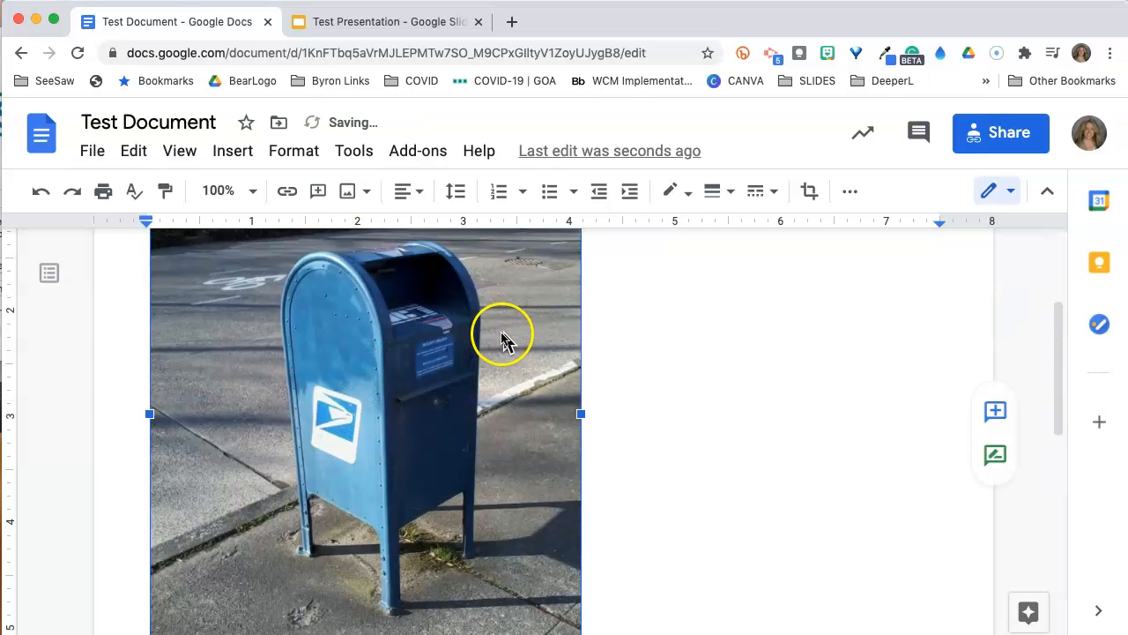
scroll(520, 361, down, 2)
drag(581, 549, 422, 359)
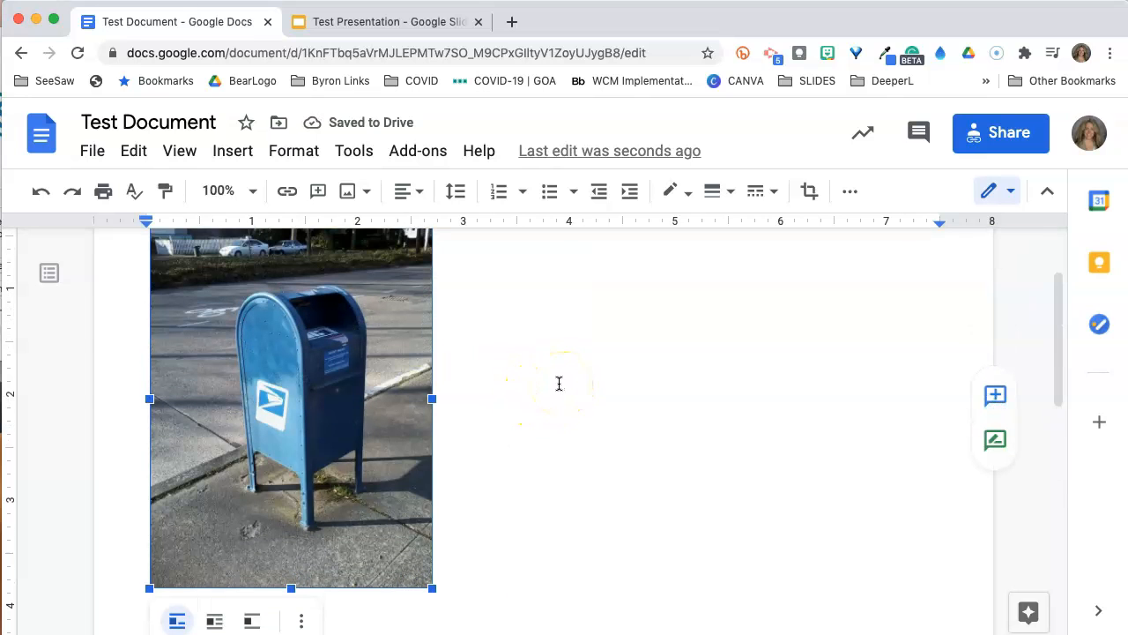
click(556, 382)
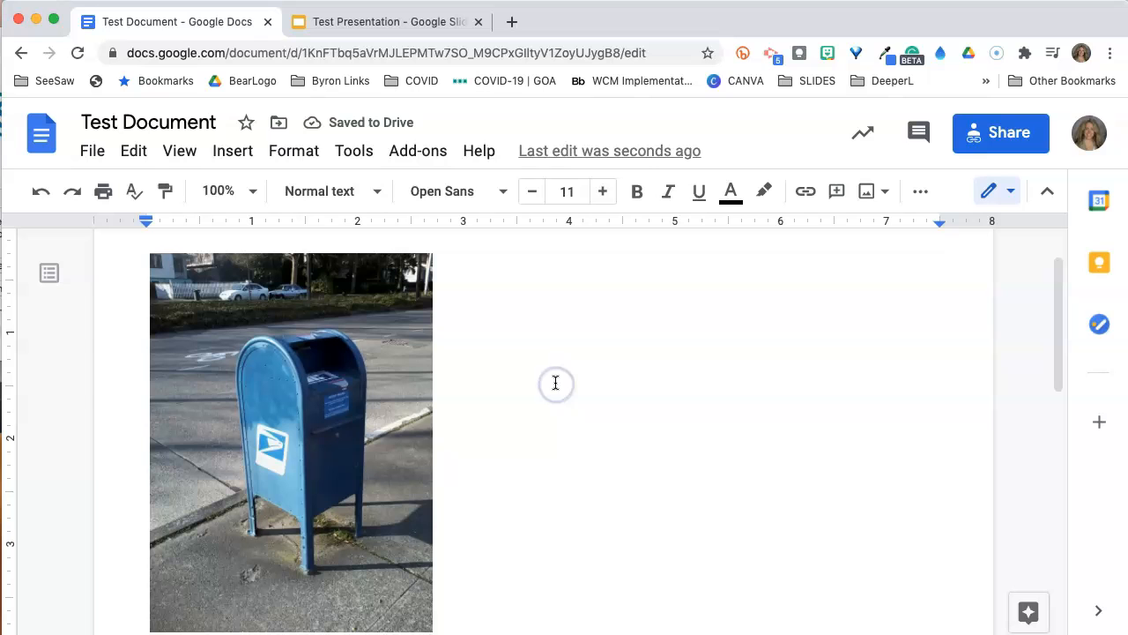
Step: Select the mailbox image and examine the source link card shown beneath it
click(381, 361)
click(548, 396)
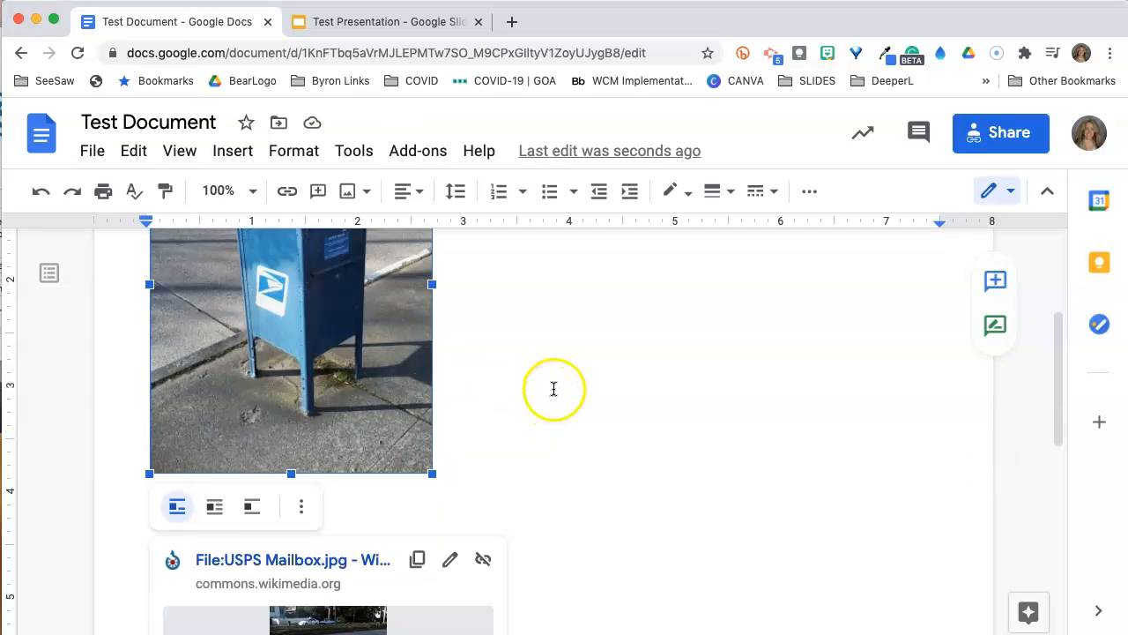
scroll(545, 391, down, 2)
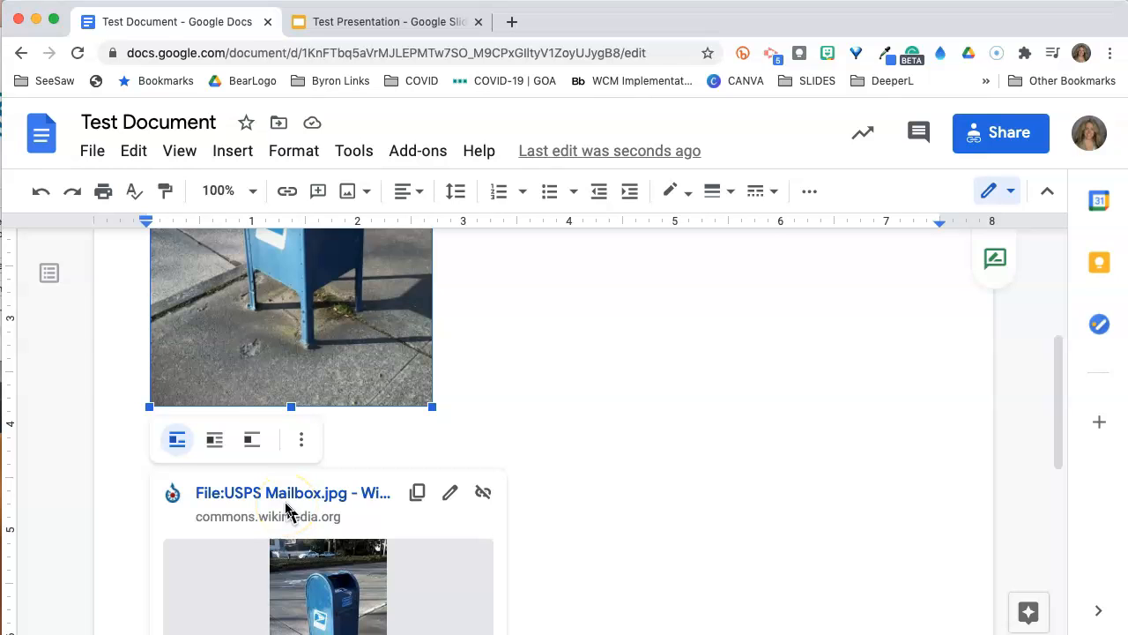
scroll(529, 397, up, 5)
click(559, 378)
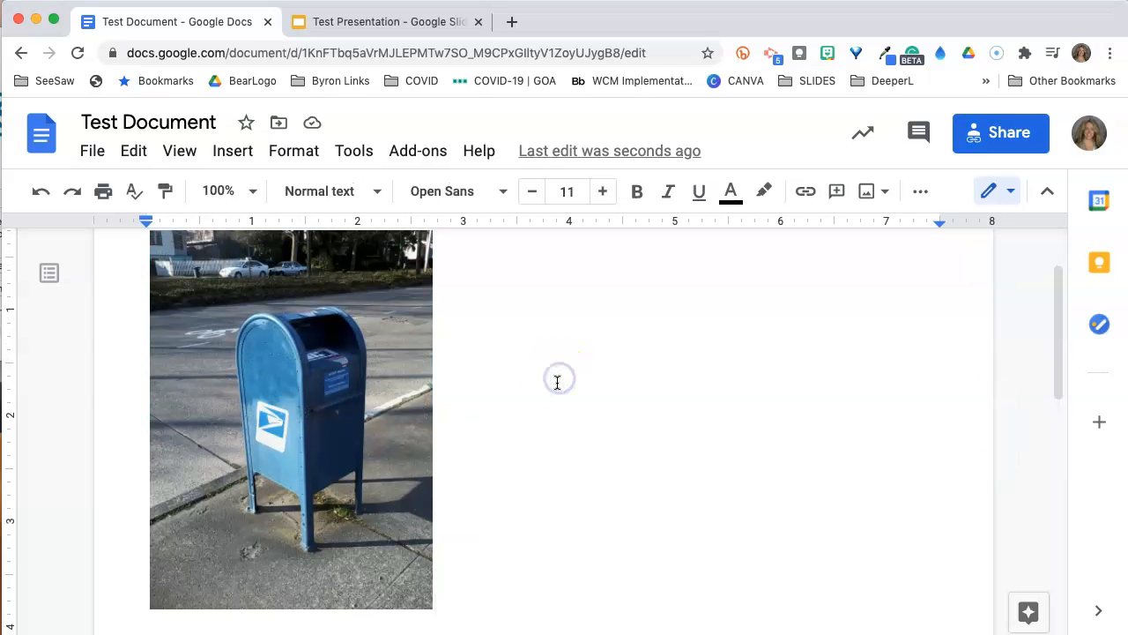
scroll(558, 383, down, 4)
scroll(558, 382, up, 1)
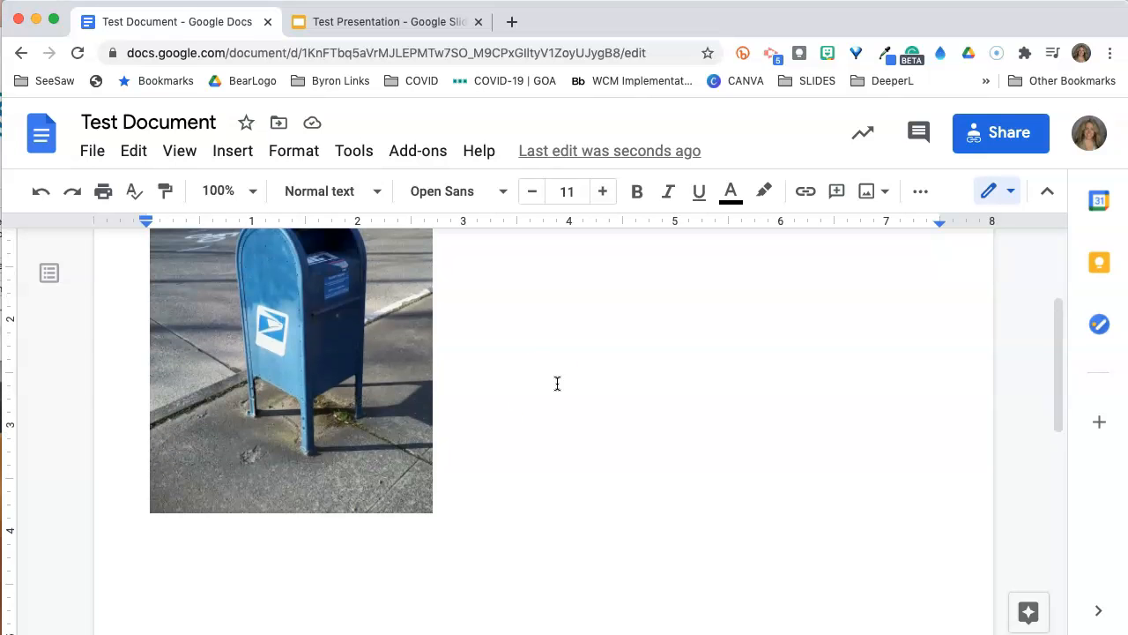
Step: Copy the source link attached to the mailbox image from its commons.wikimedia.org link card
click(335, 381)
scroll(344, 393, up, 2)
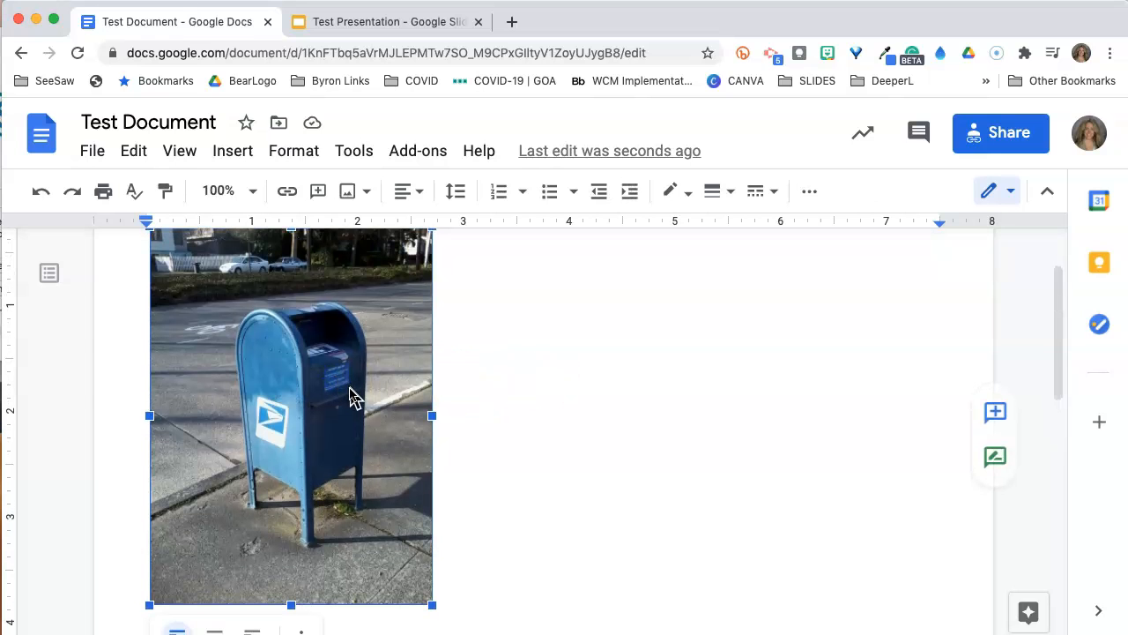
scroll(351, 397, down, 1)
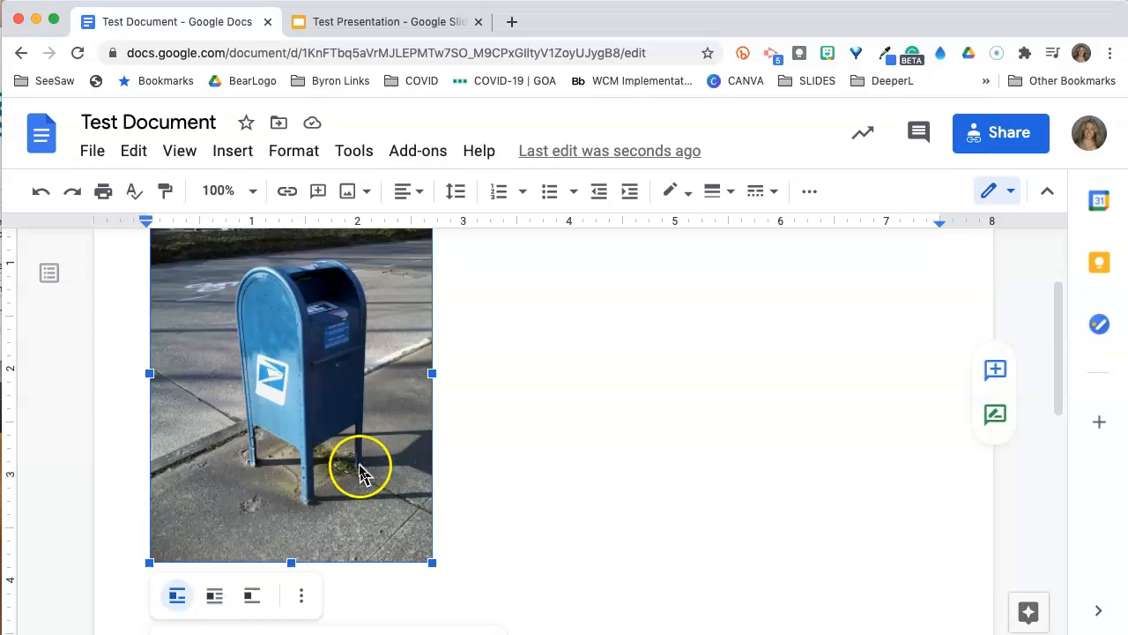
scroll(359, 468, up, 3)
scroll(365, 459, down, 5)
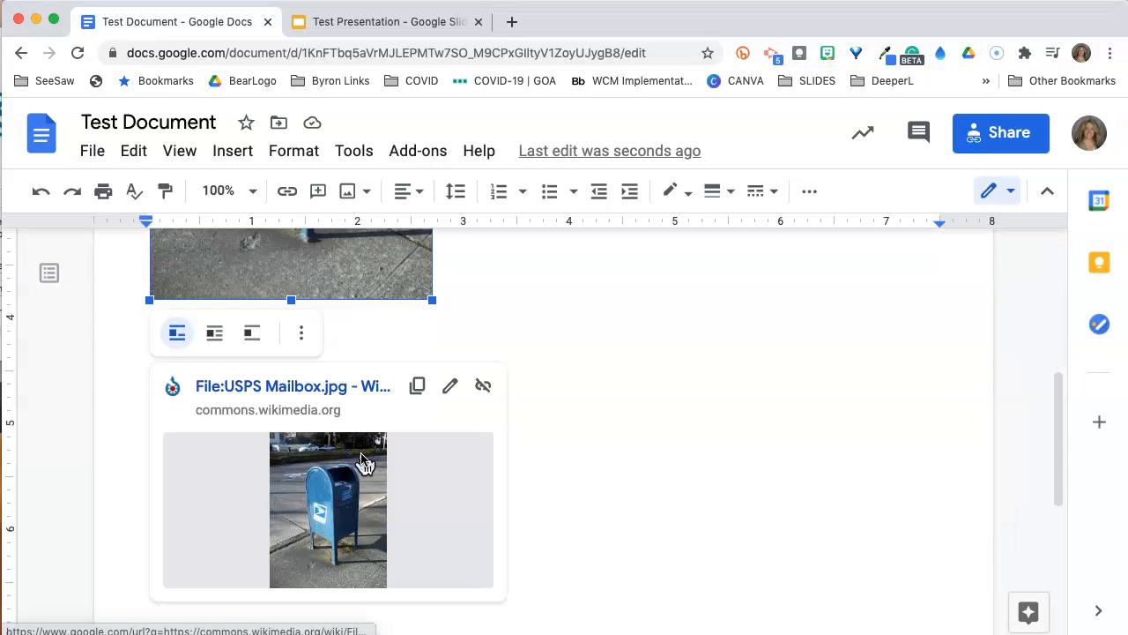
click(422, 393)
Step: Insert a footnote for the mailbox image reading "Image Credit - " followed by the copied source link
scroll(433, 401, up, 3)
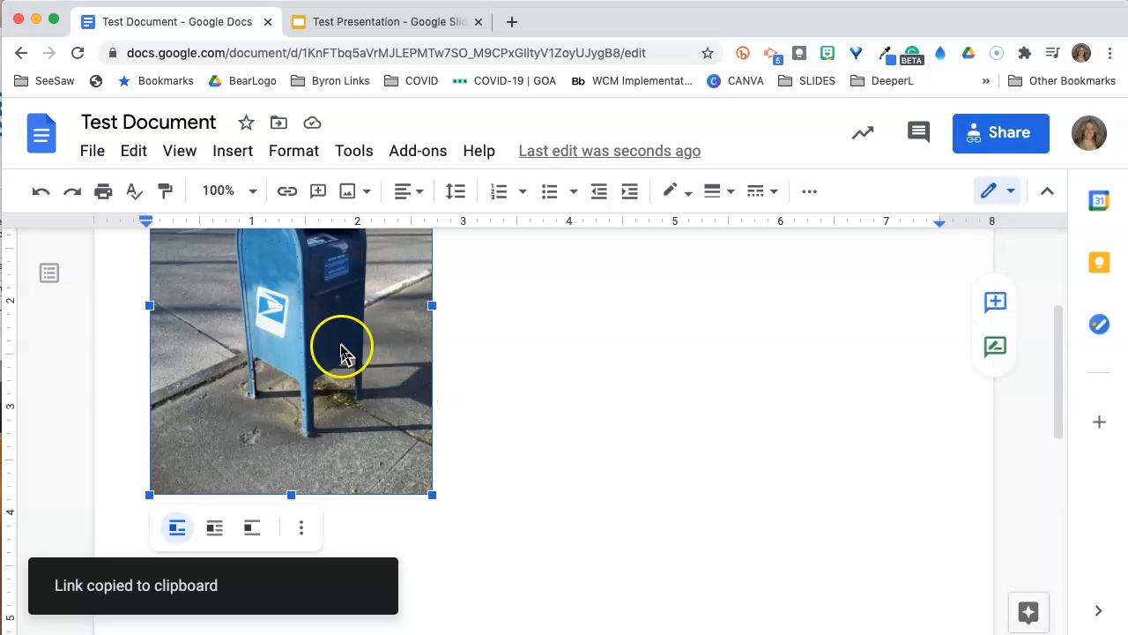
scroll(335, 368, up, 1)
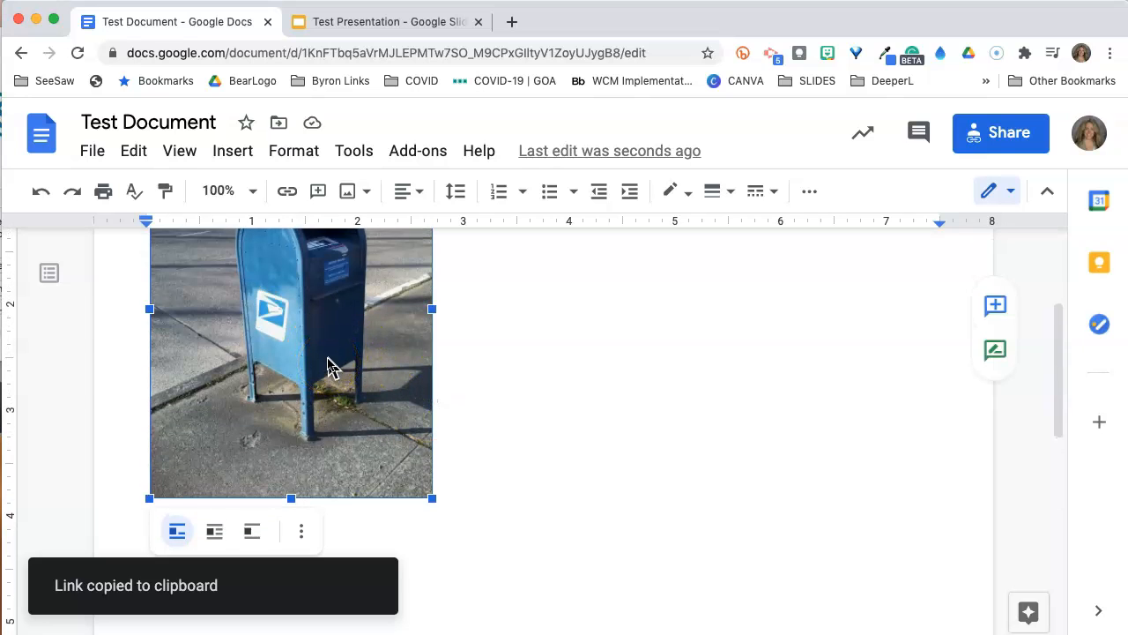
scroll(331, 366, up, 2)
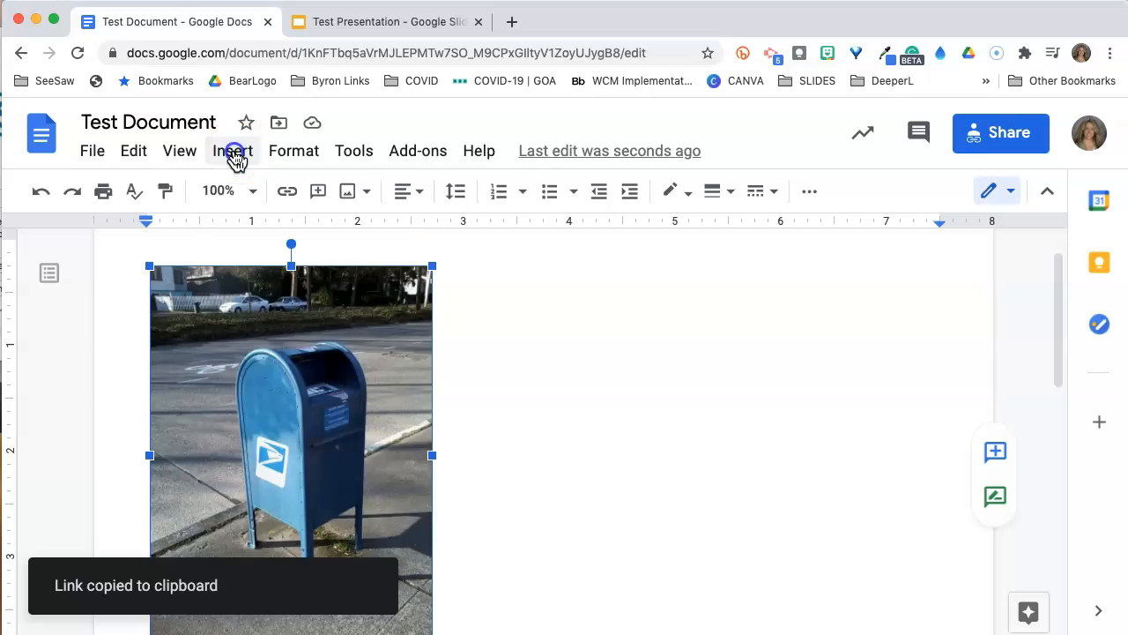
click(235, 155)
click(280, 257)
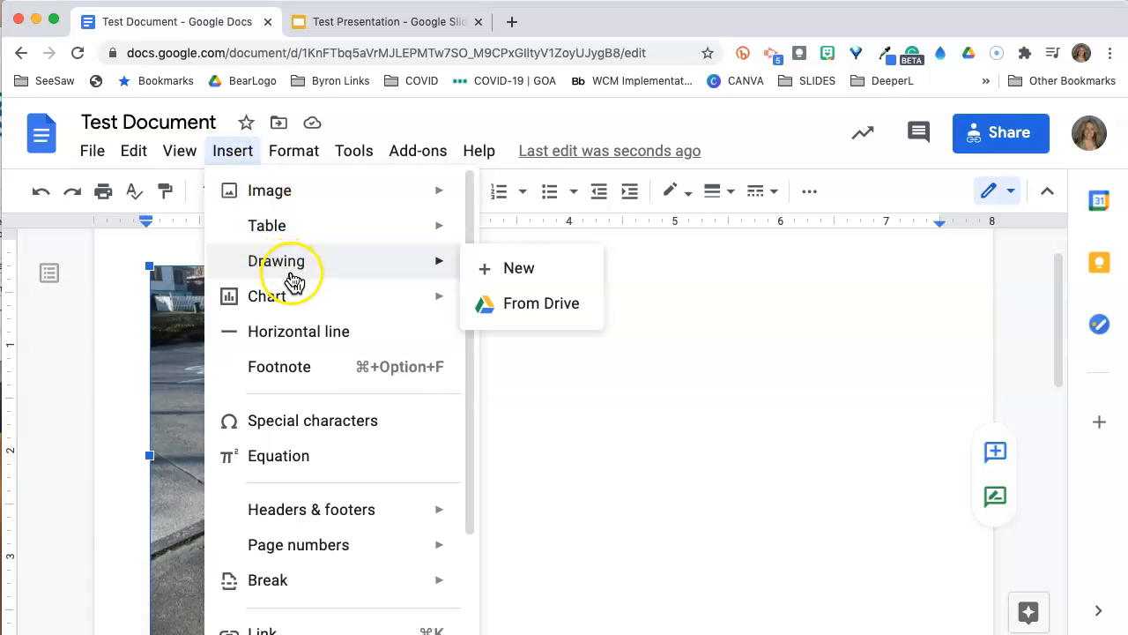
scroll(344, 415, down, 3)
scroll(353, 428, up, 2)
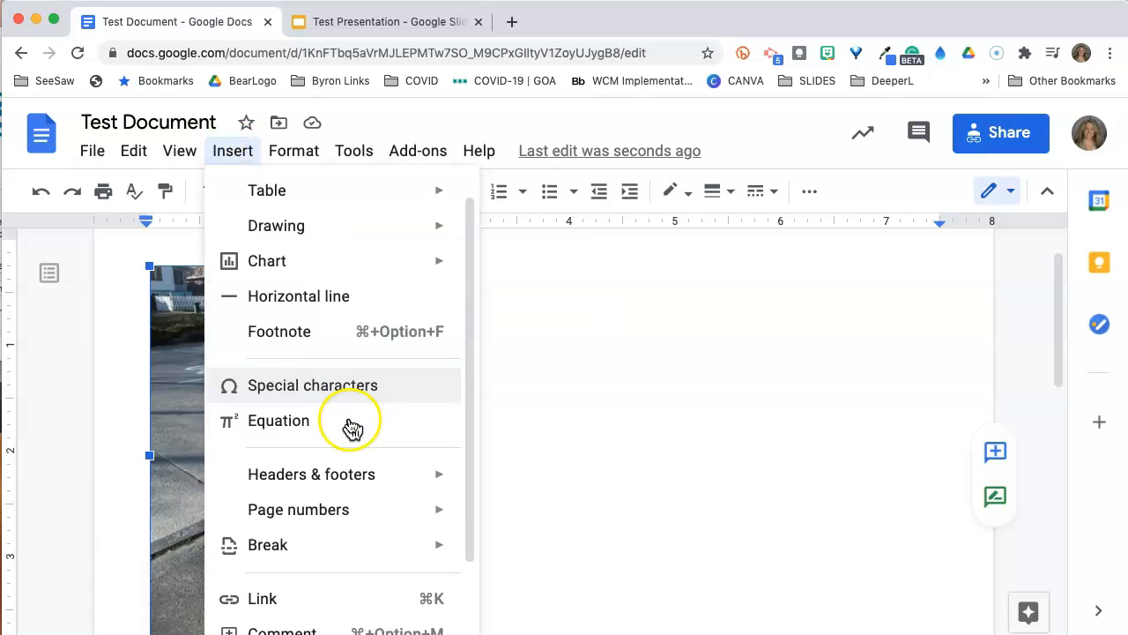
click(339, 341)
text(Image Credit -)
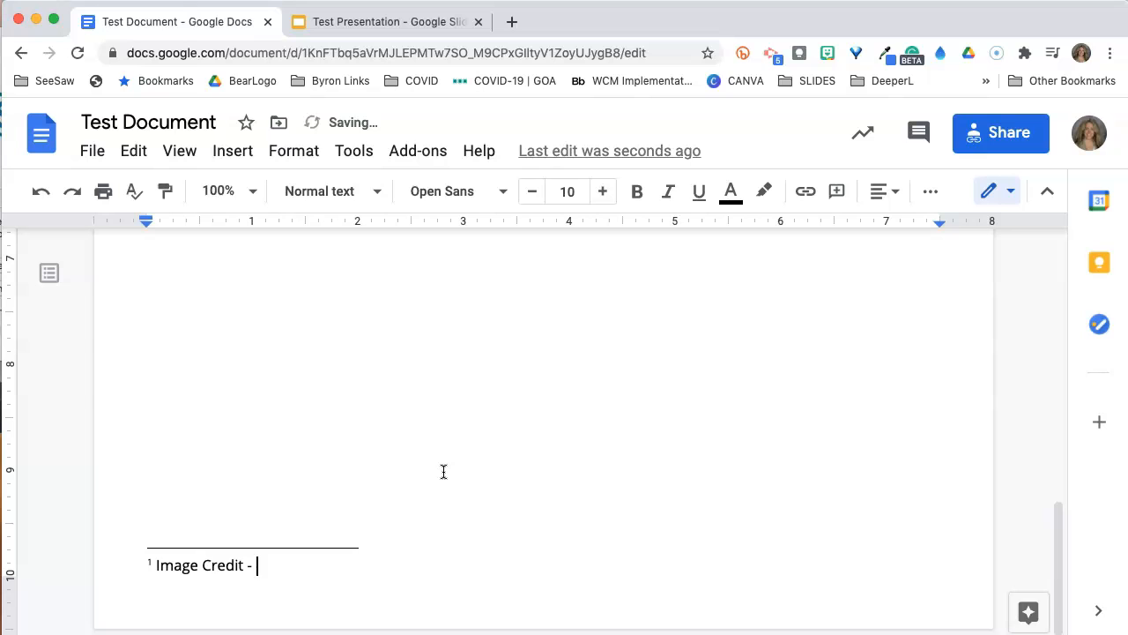
key(super+v)
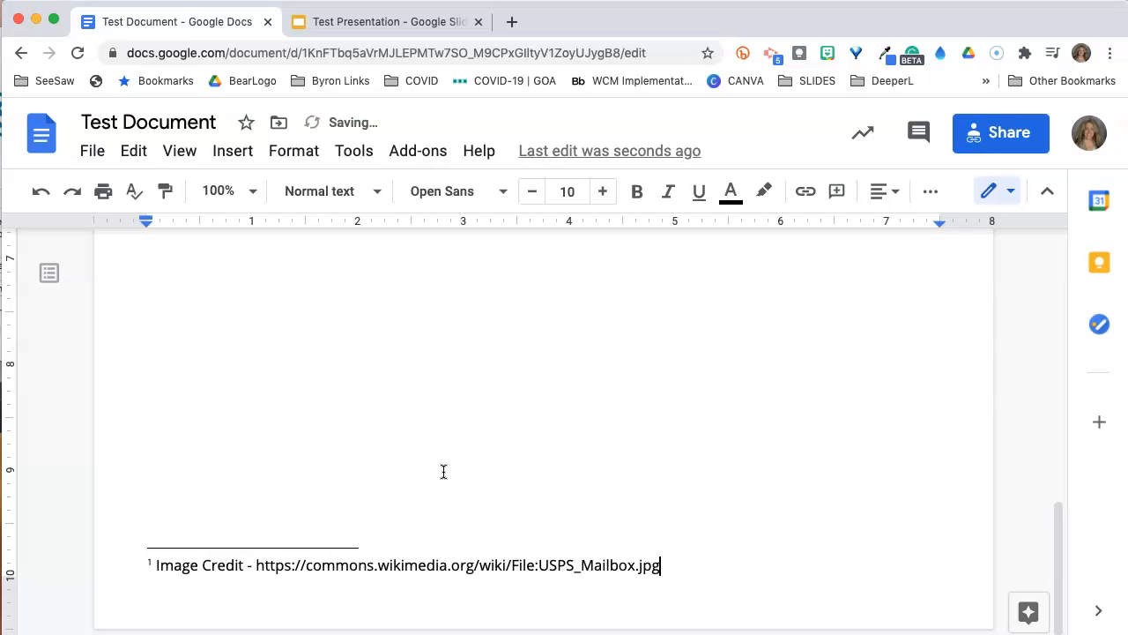
Step: Review the footnote number beside the mailbox image and the image credit at the end of the page
scroll(526, 382, up, 1)
double_click(525, 381)
scroll(477, 502, down, 2)
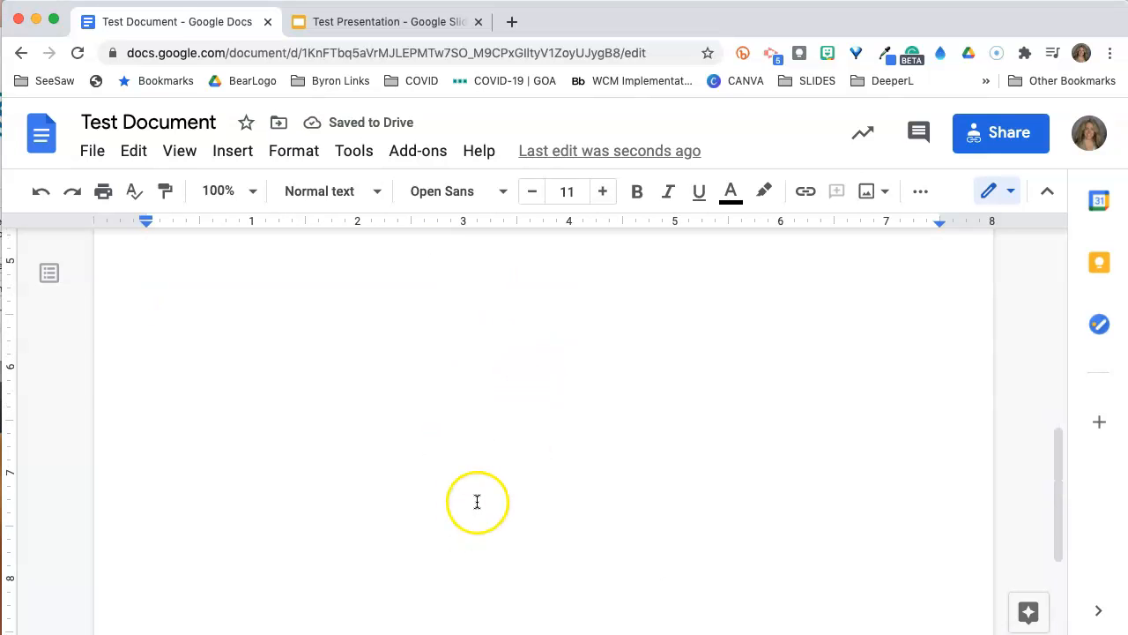
scroll(479, 503, up, 5)
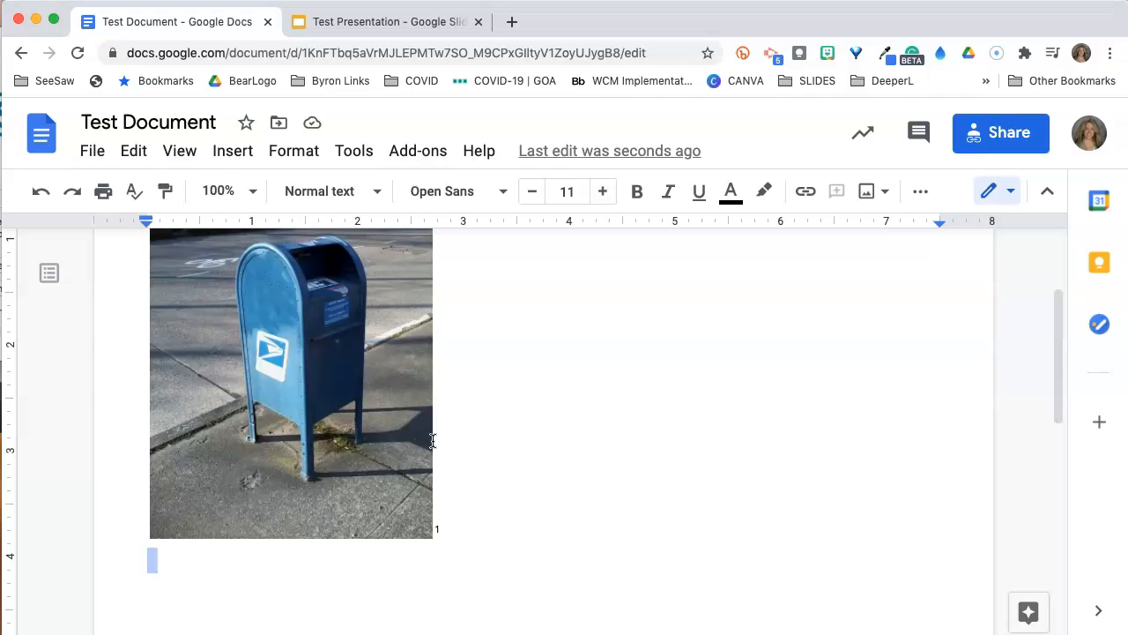
scroll(416, 441, down, 2)
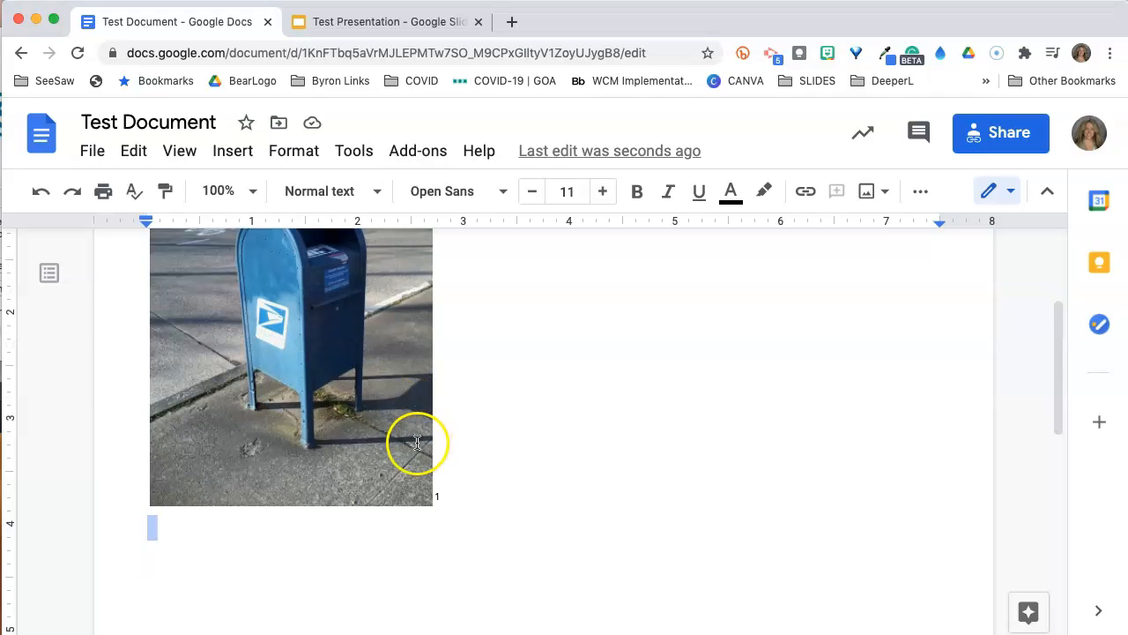
scroll(414, 443, down, 2)
scroll(413, 443, down, 3)
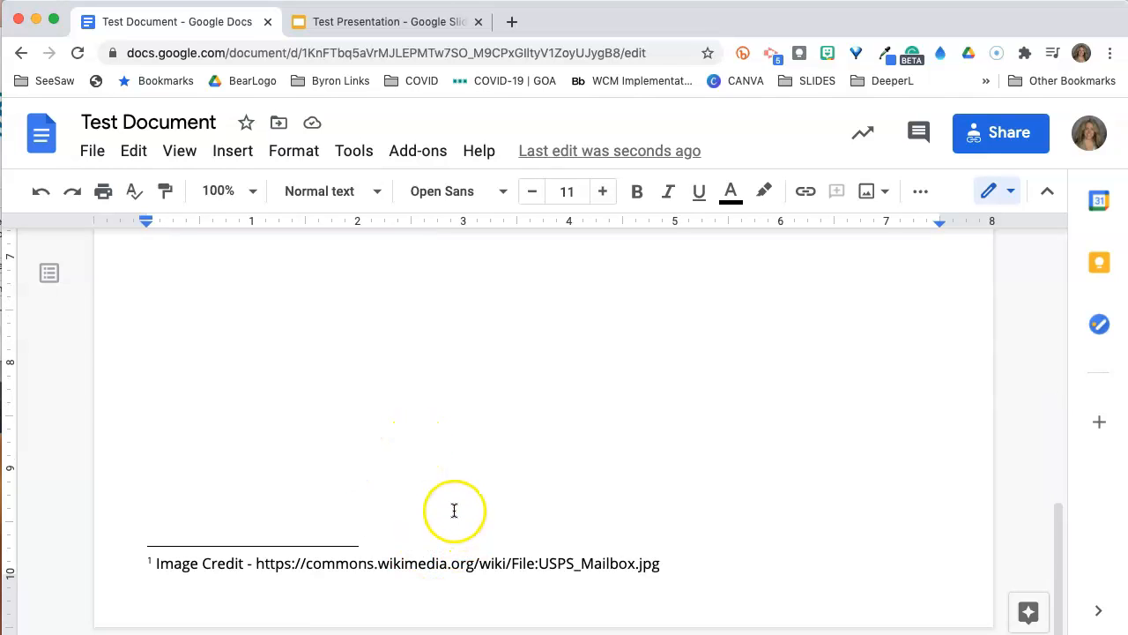
scroll(454, 513, up, 2)
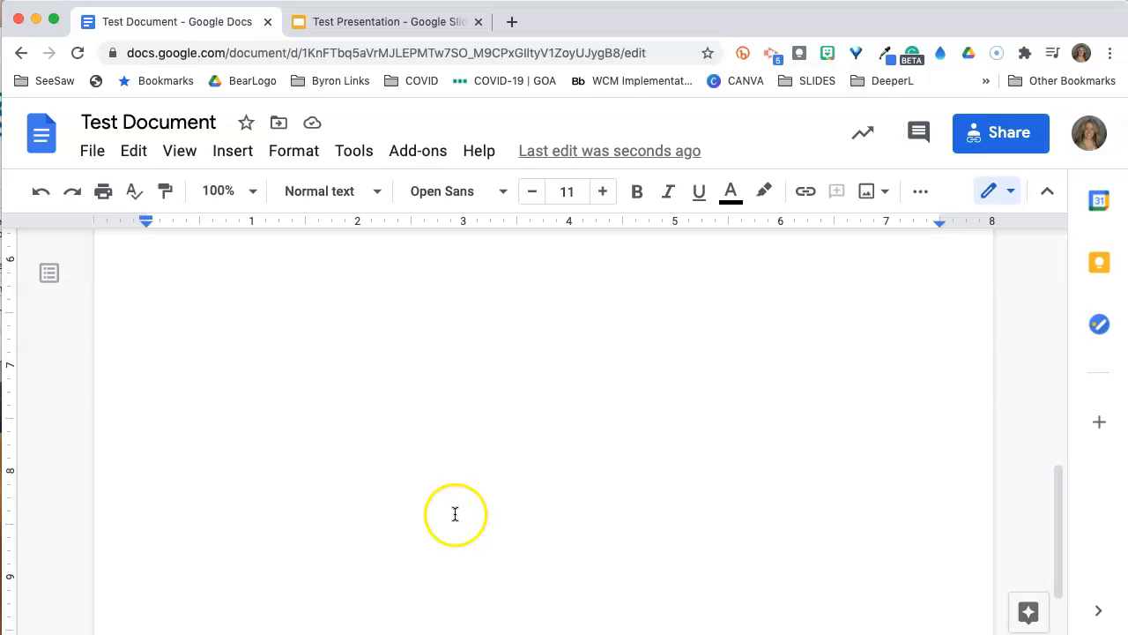
scroll(455, 514, up, 1)
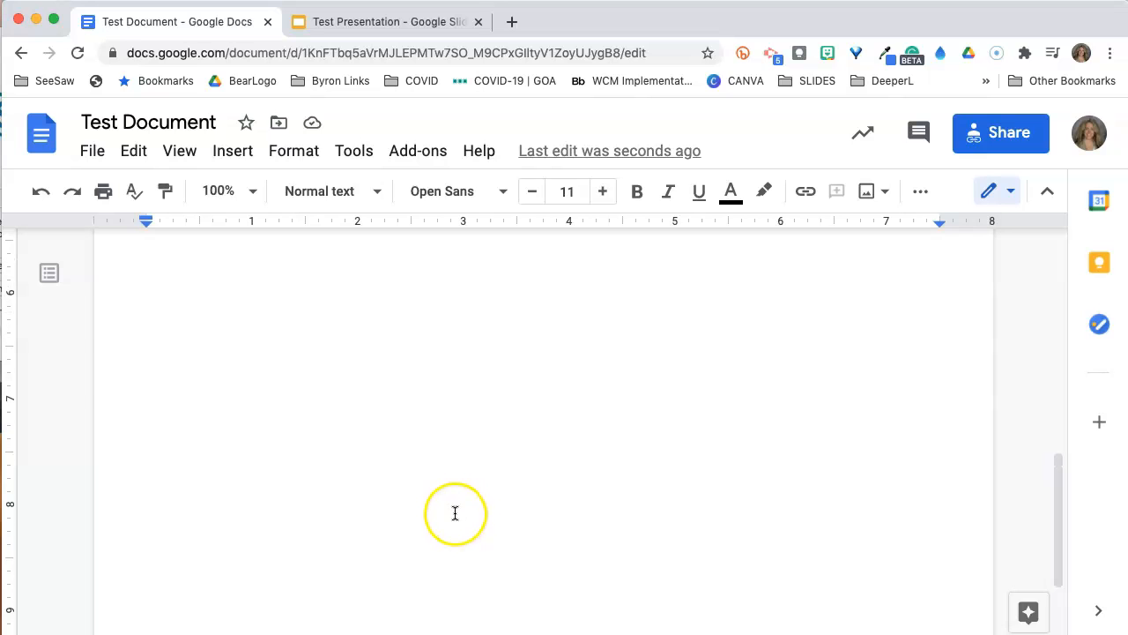
scroll(445, 504, up, 15)
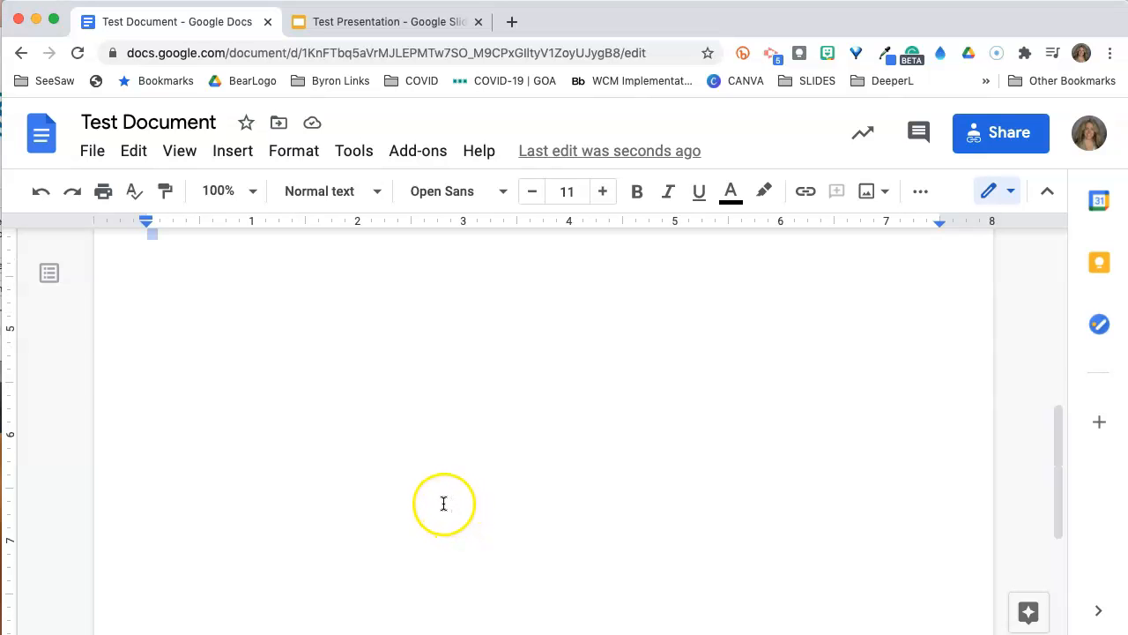
scroll(463, 497, down, 1)
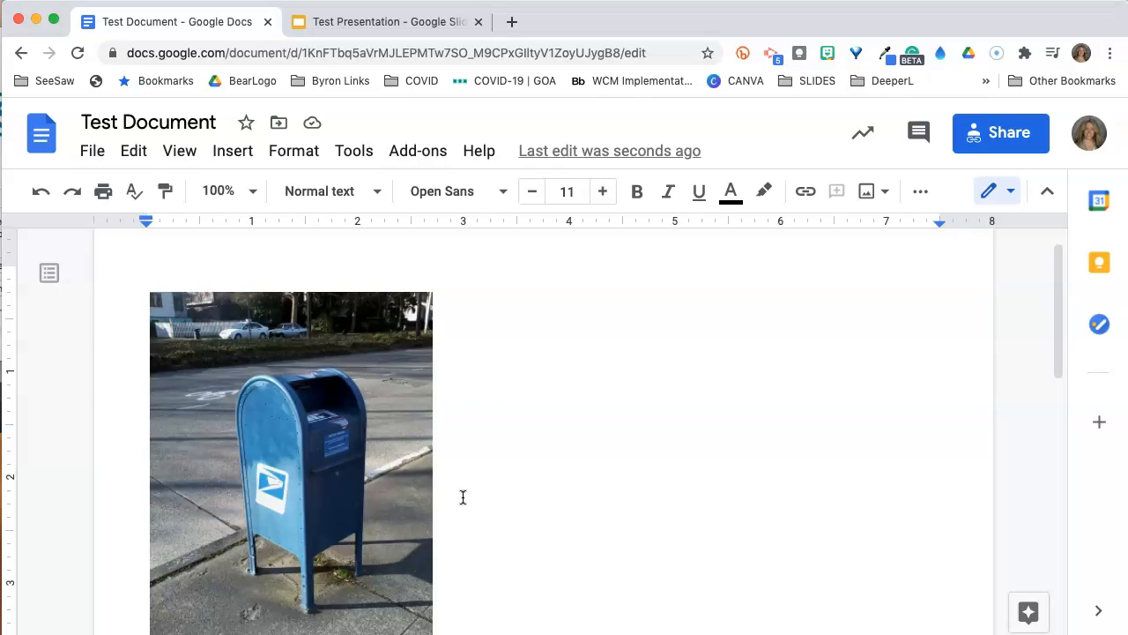
click(453, 490)
scroll(271, 435, down, 1)
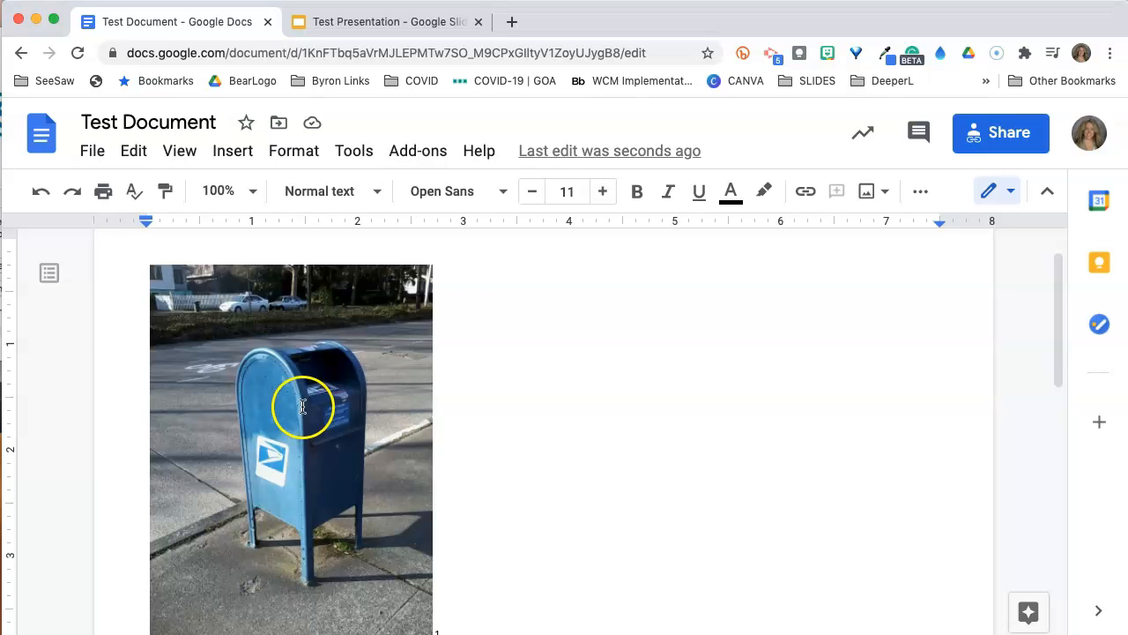
Step: Add alt text to the mailbox image with the title "Picture of a Postal Mailbox", leaving the description empty
right_click(304, 409)
scroll(309, 413, down, 1)
scroll(313, 416, down, 5)
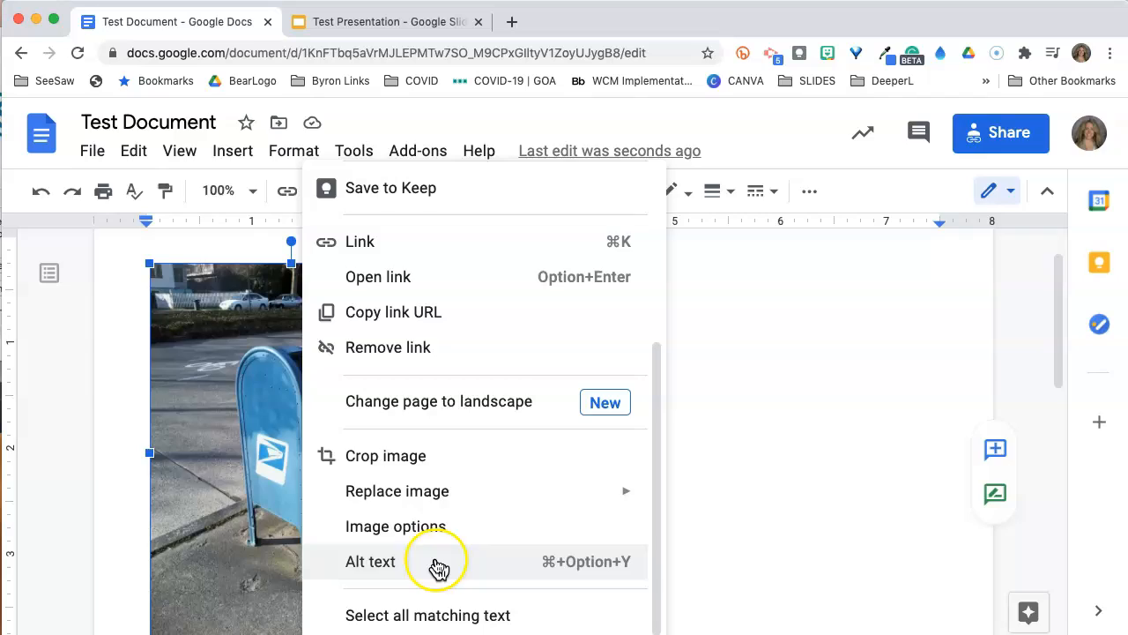
click(438, 564)
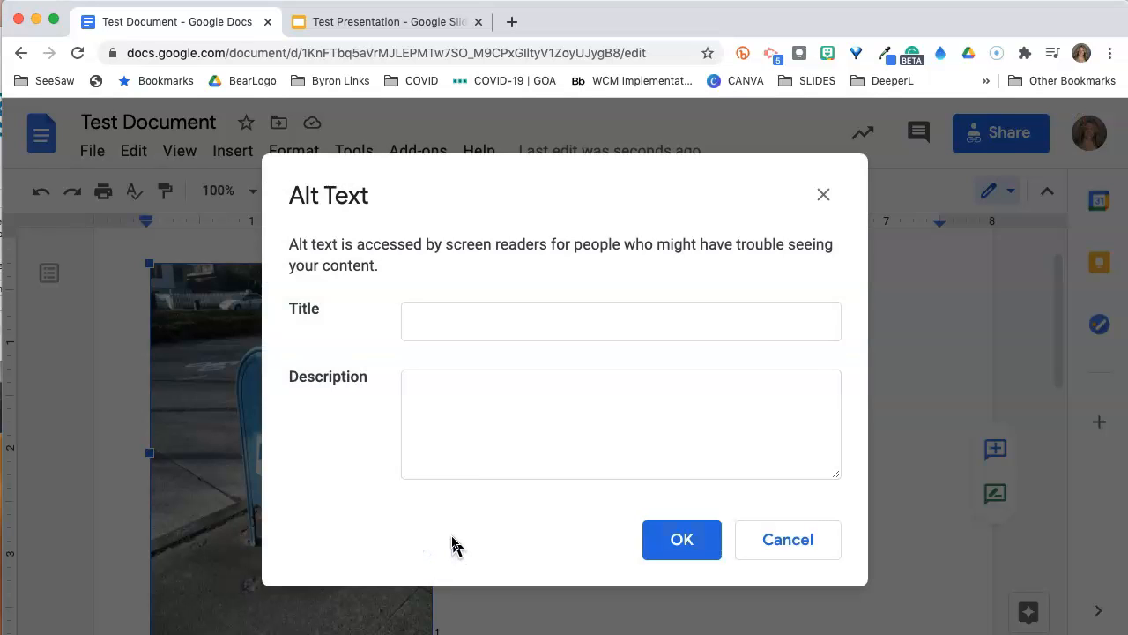
click(457, 331)
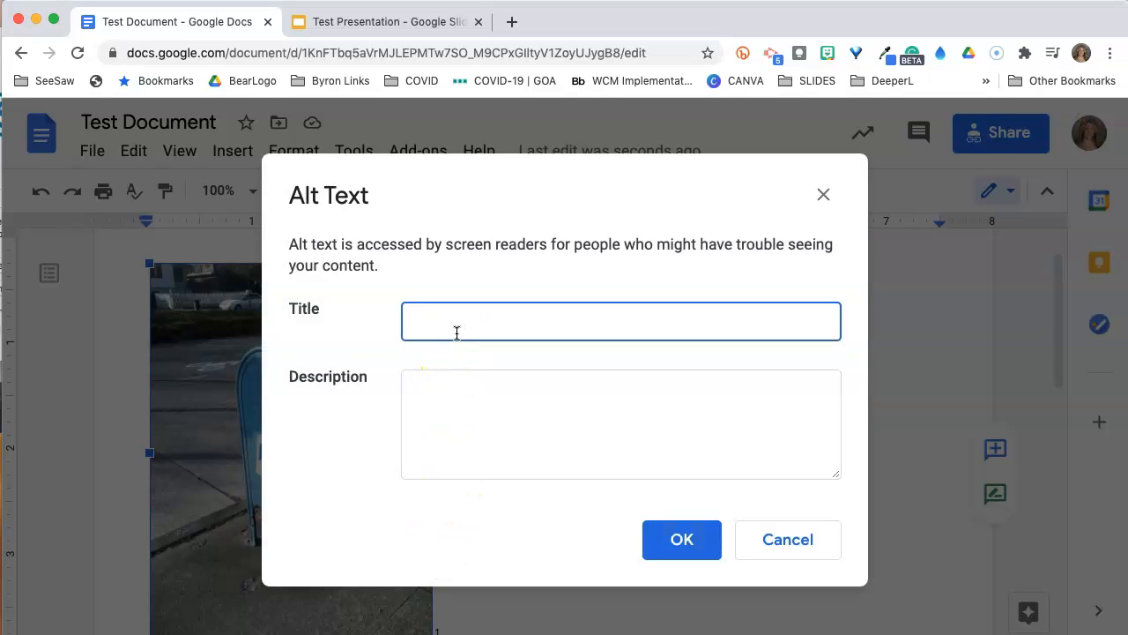
text(Picture of aM)
key(BackSpace)
text(Postal Mailbox)
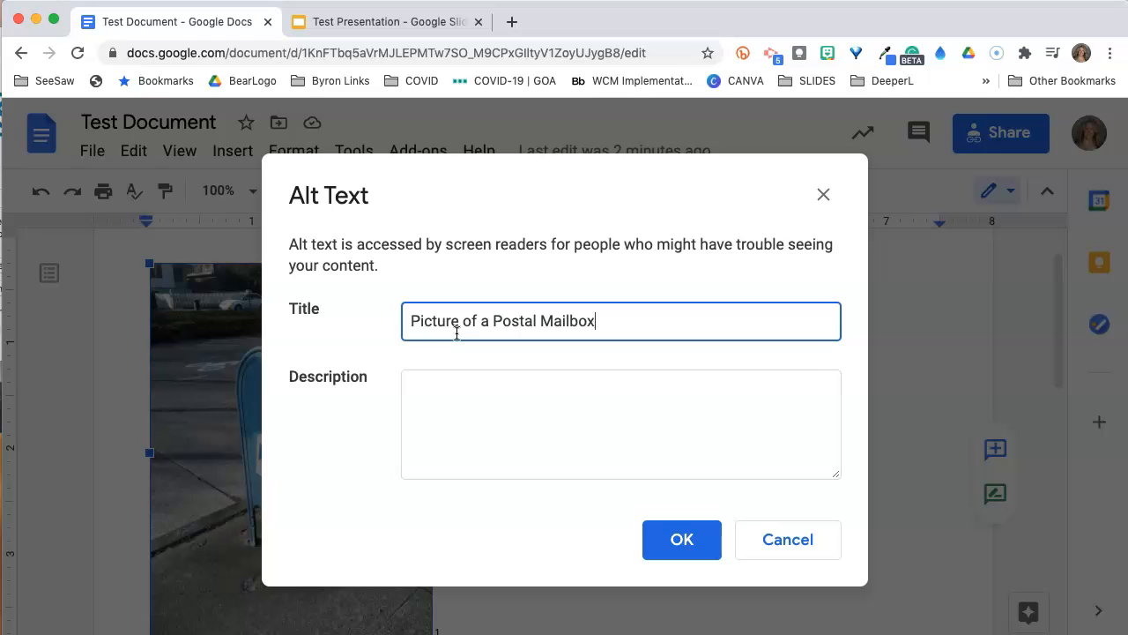
click(466, 391)
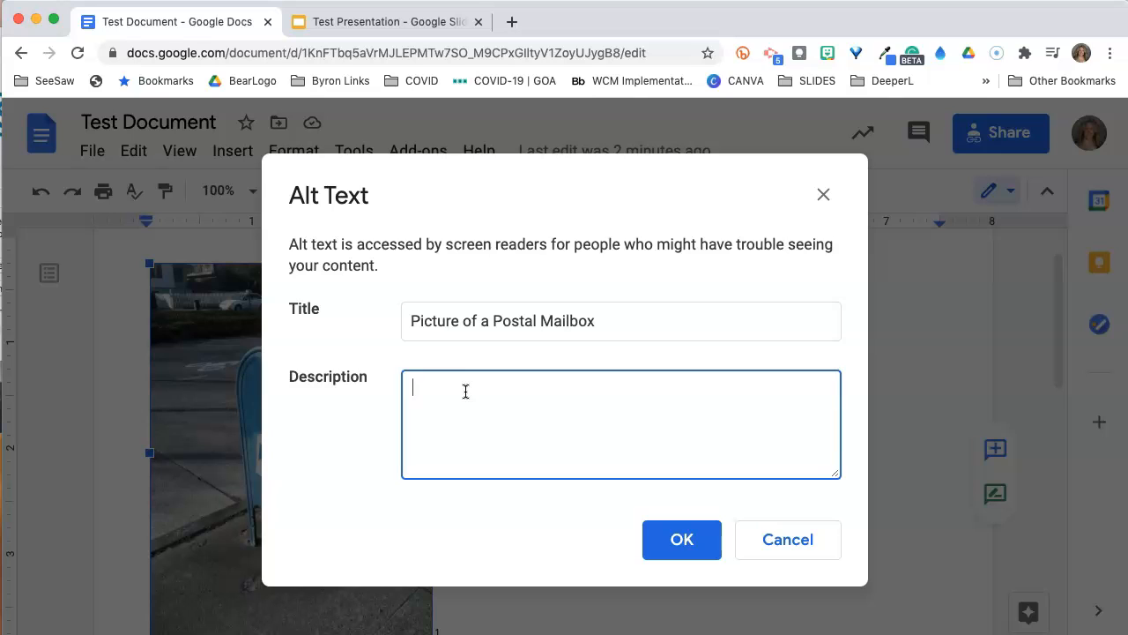
click(445, 388)
click(656, 536)
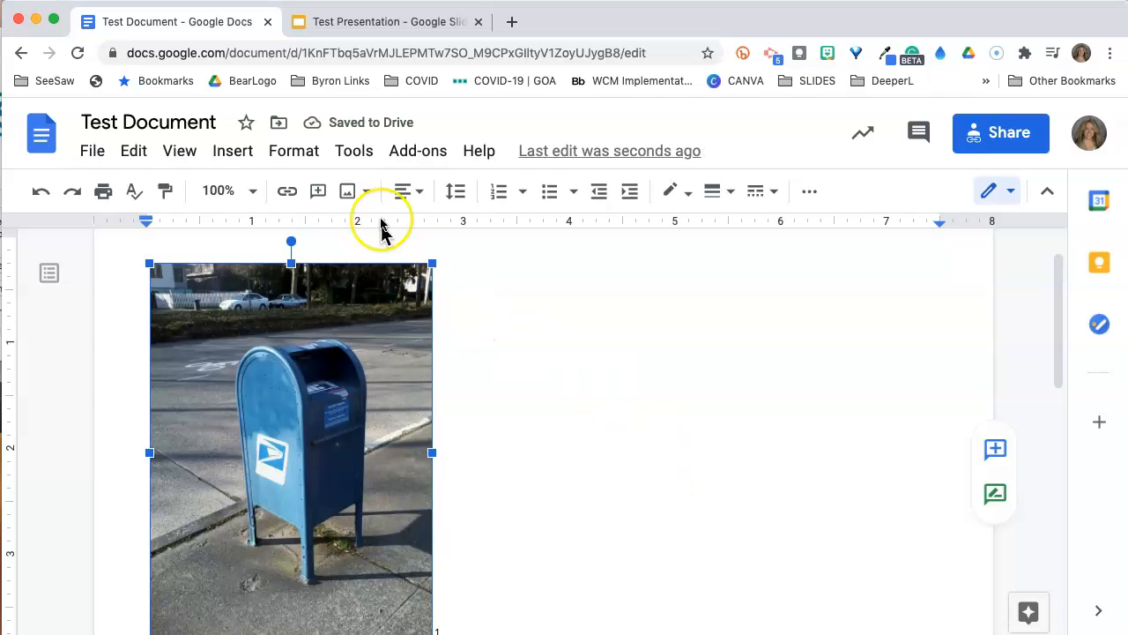
Step: Locate the Explore command among the document tools, without starting it
click(357, 159)
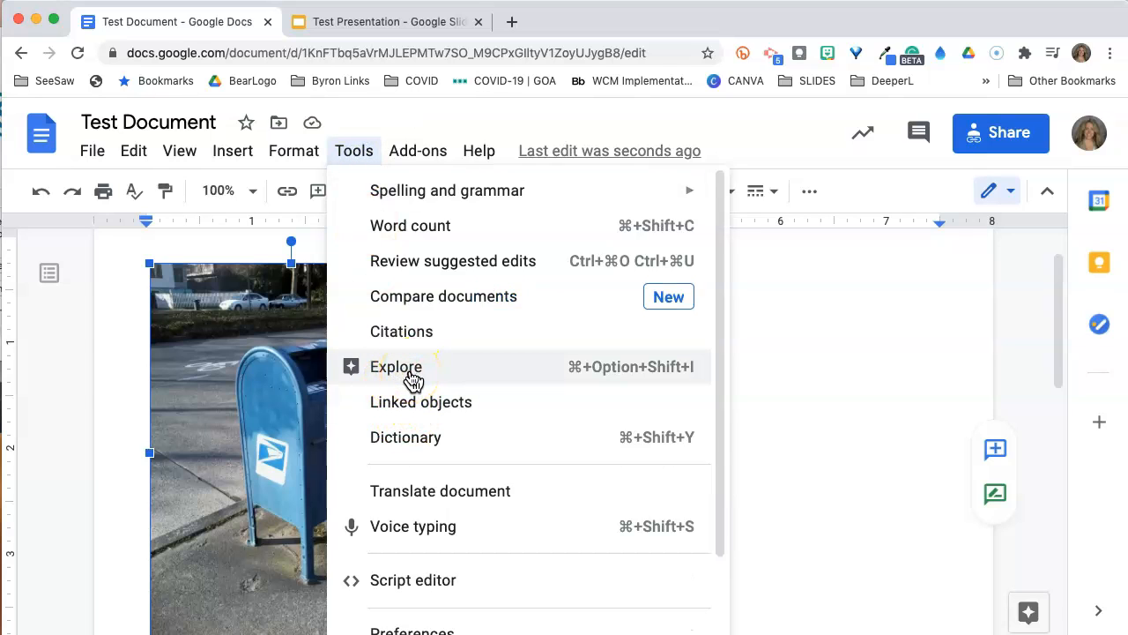
click(767, 360)
scroll(616, 388, down, 3)
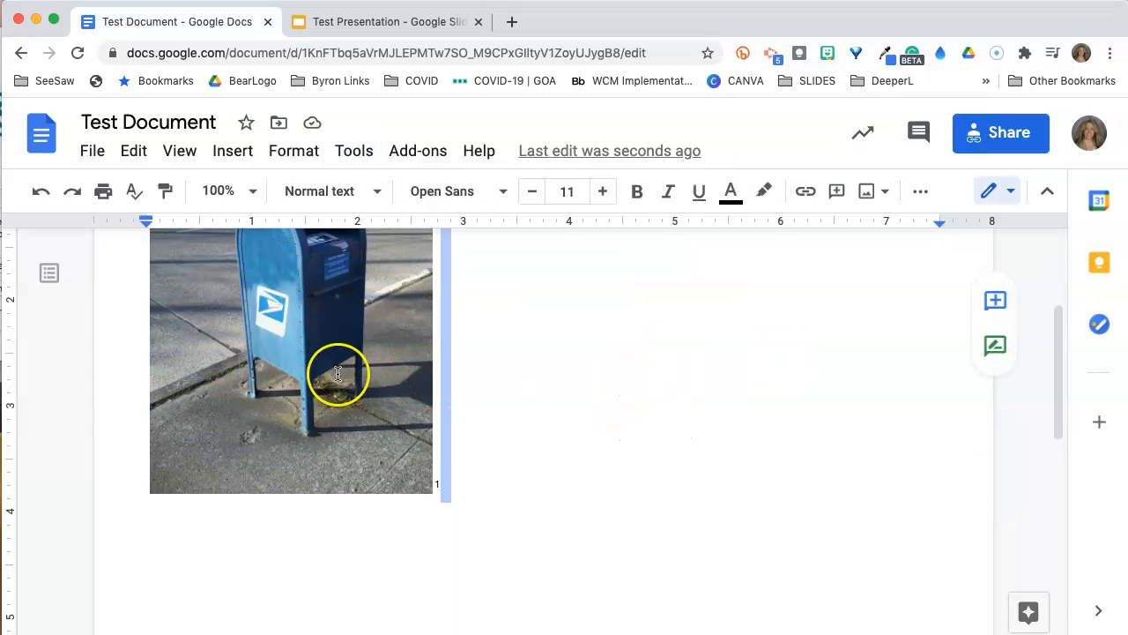
Step: Review the mailbox image's Wikimedia Commons source link card and locate the image's alt text command
click(335, 379)
scroll(391, 459, down, 3)
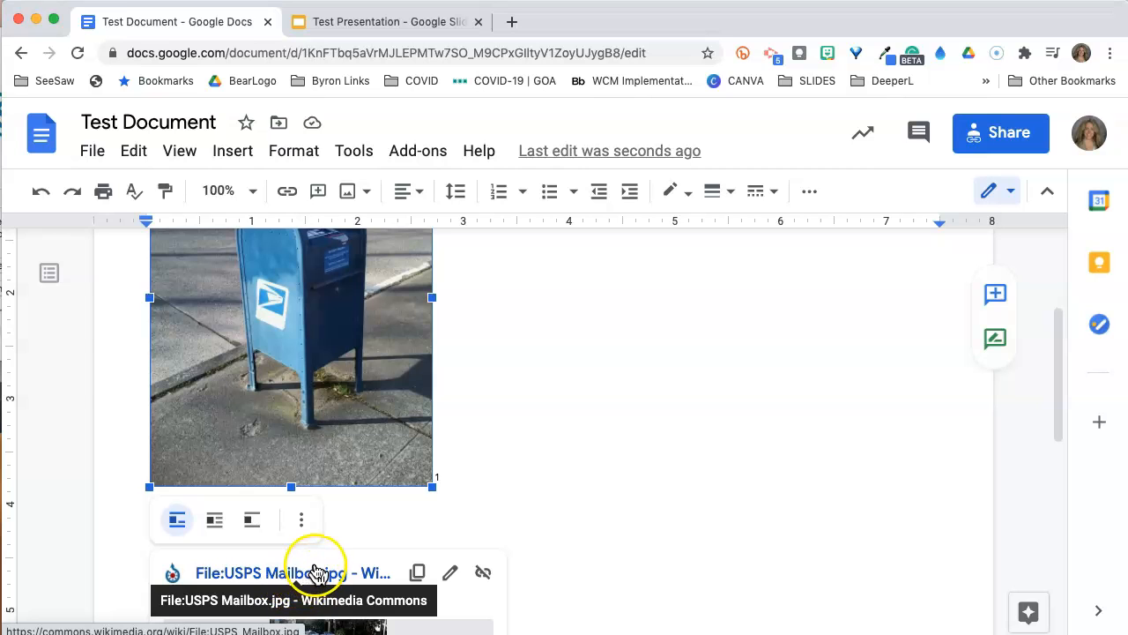
click(485, 465)
scroll(486, 462, up, 2)
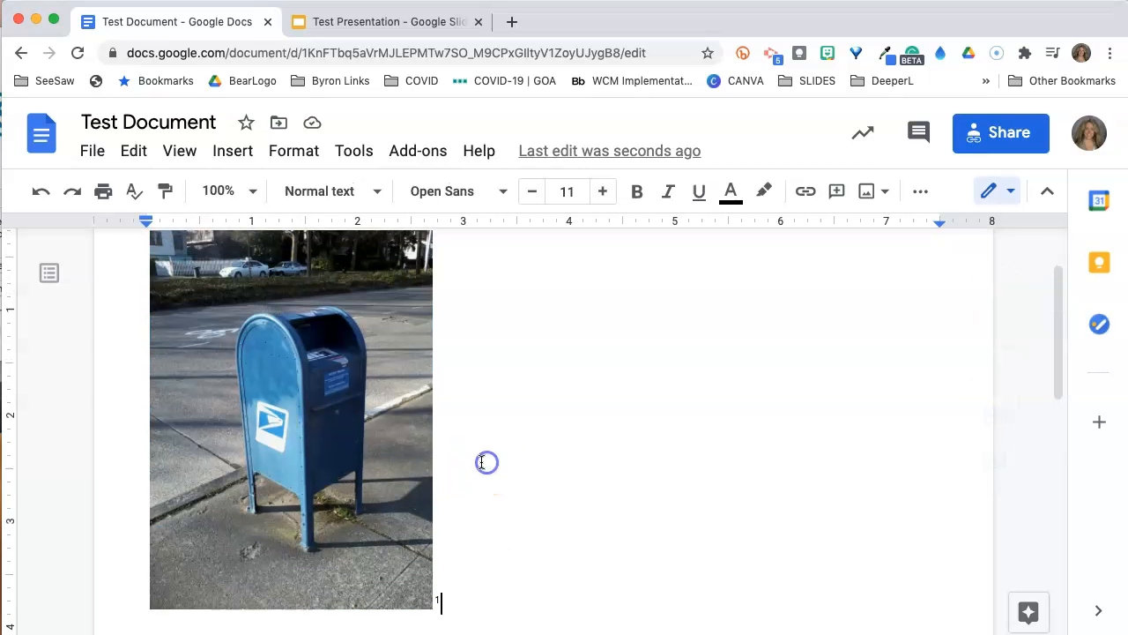
right_click(360, 335)
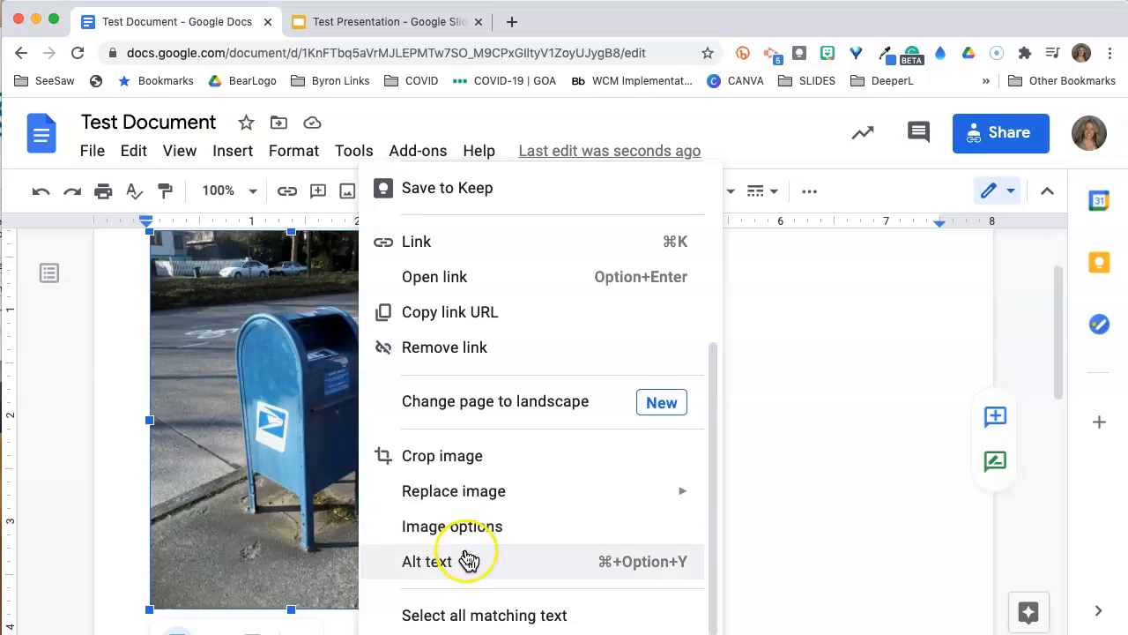